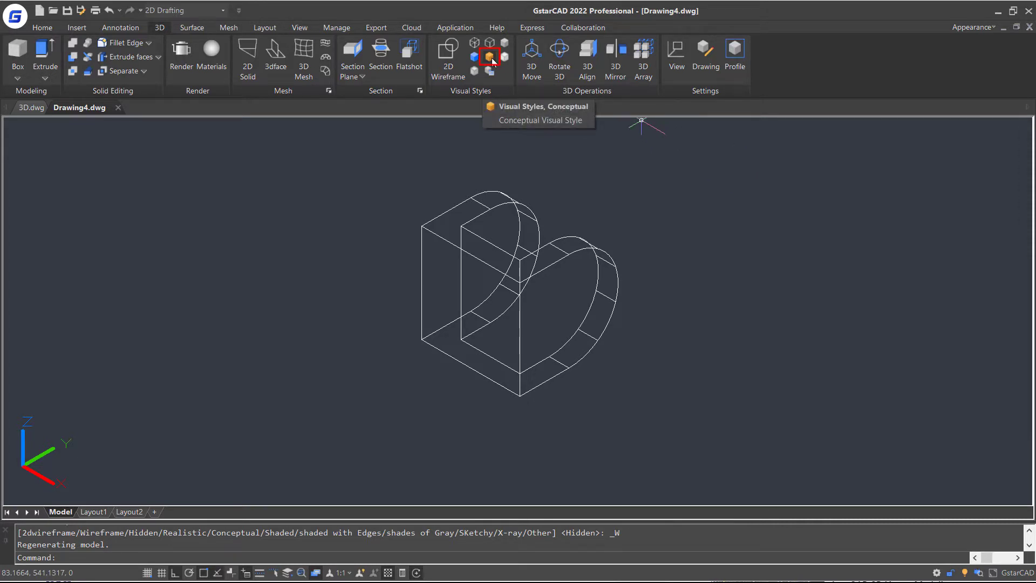
# Switch the bracket from wireframe to the Conceptual visual style
pyautogui.click(490, 57)
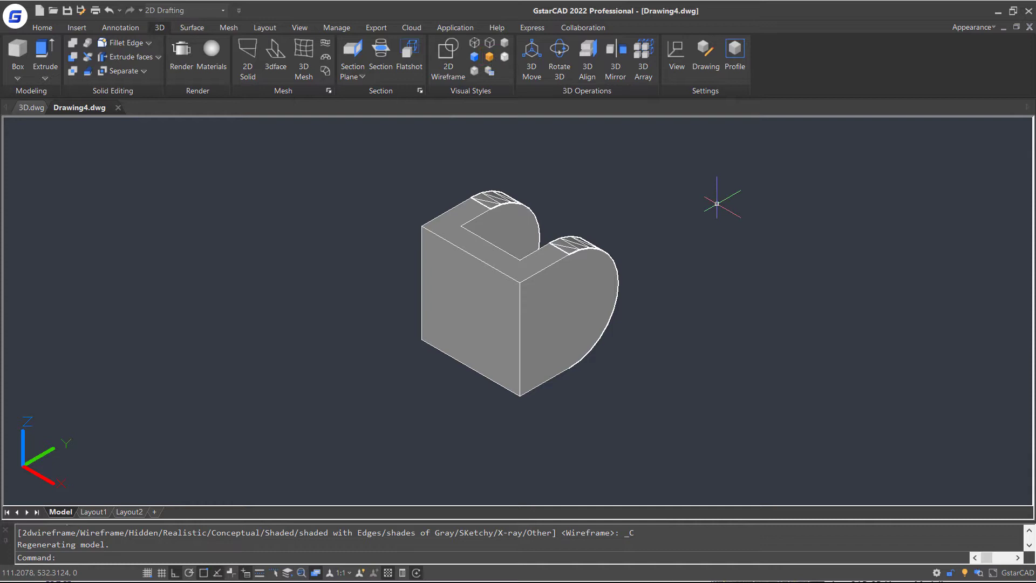
# Set the view to the Left preset to show the bracket's rounded profile
pyautogui.click(307, 29)
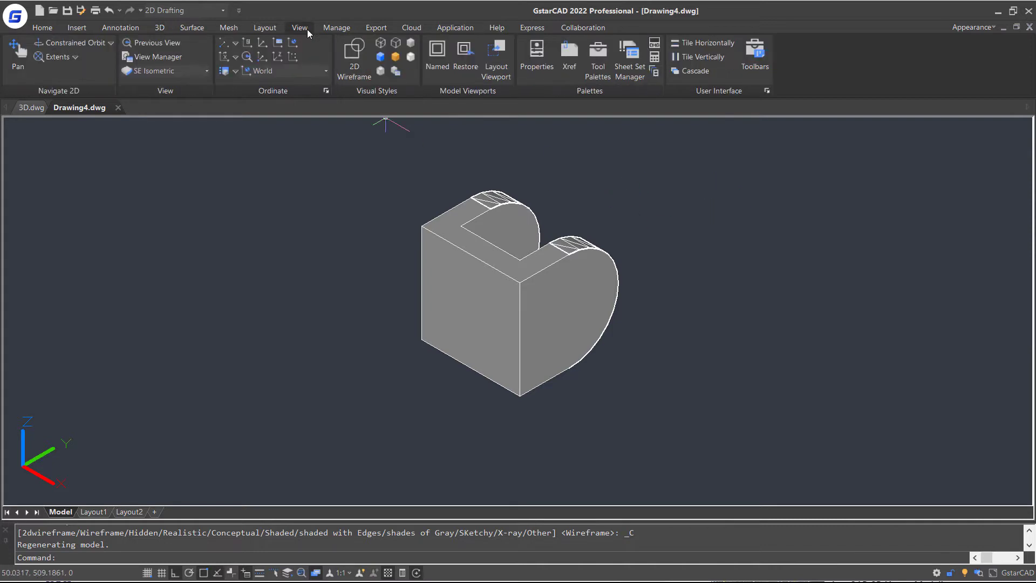
pyautogui.click(185, 71)
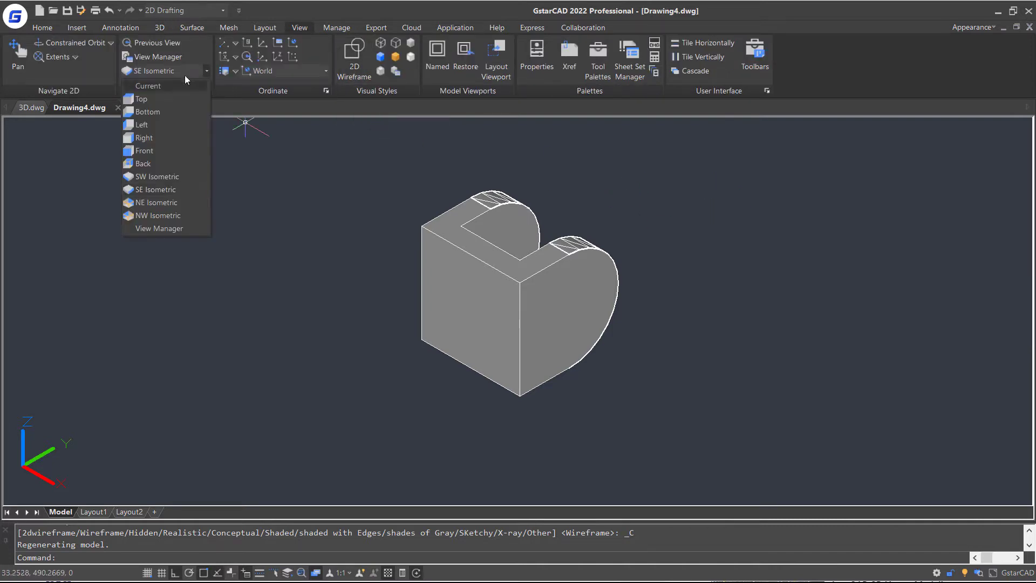
pyautogui.click(176, 124)
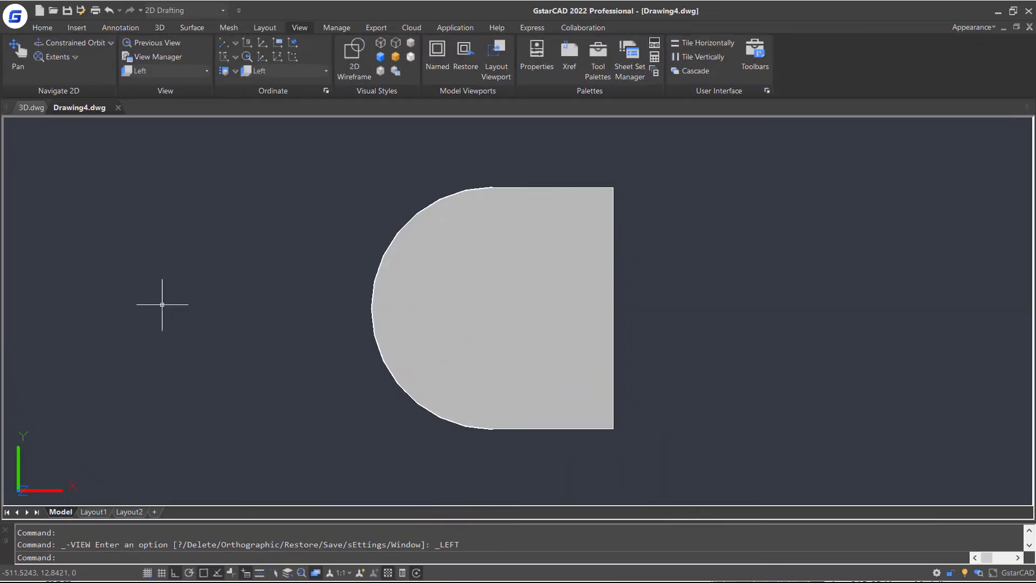
pyautogui.write('cir')
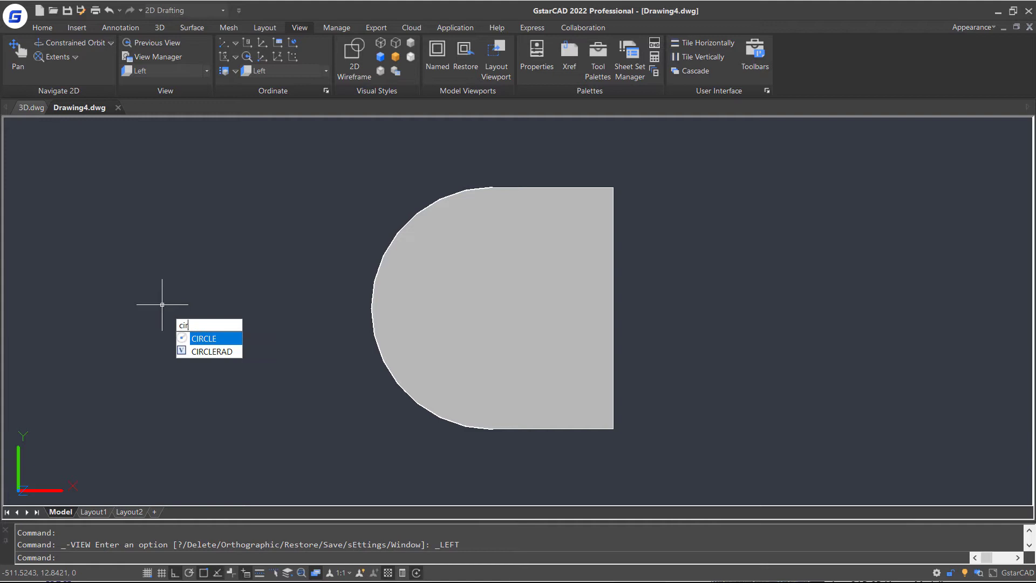
# Draw a radius-5 circle centred on the left face's rounded-end arc, checking object snaps first
pyautogui.press('Return')
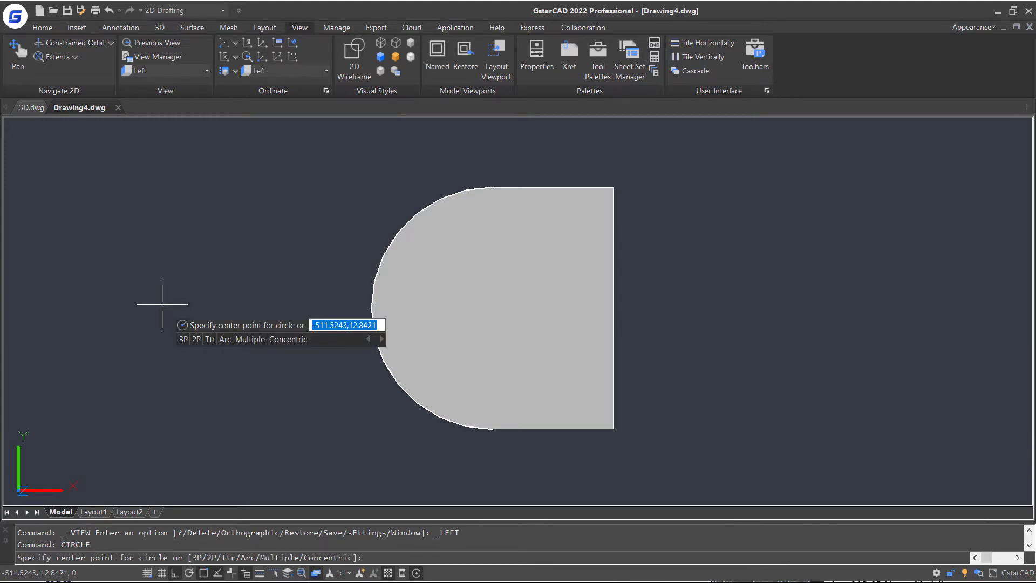
pyautogui.rightClick(203, 572)
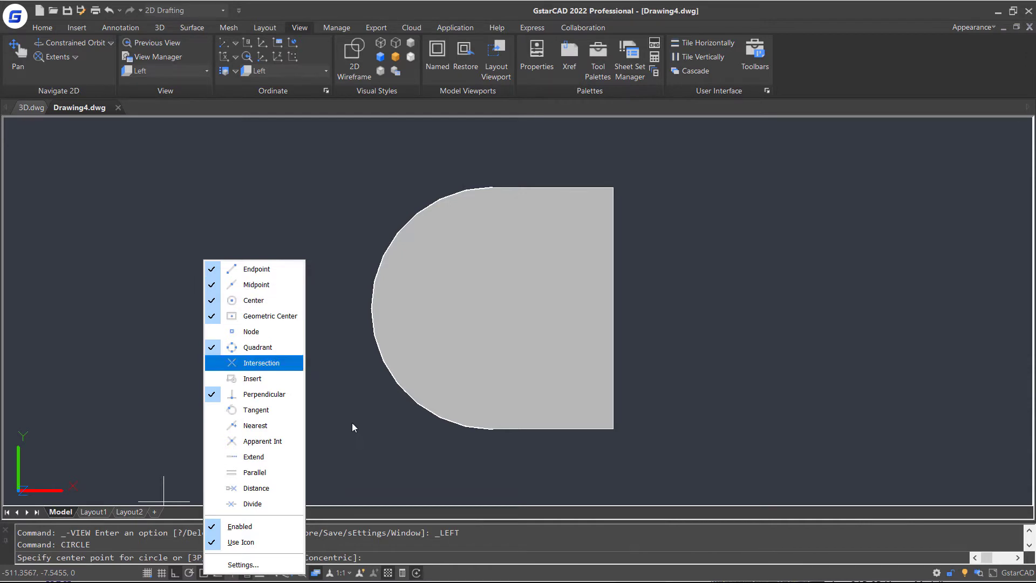
pyautogui.click(390, 443)
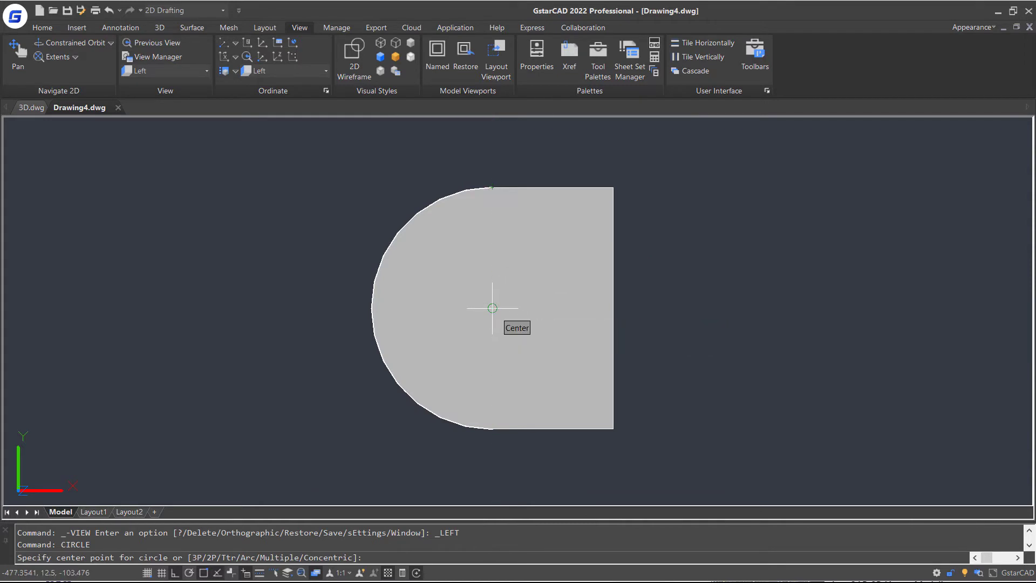
pyautogui.click(493, 308)
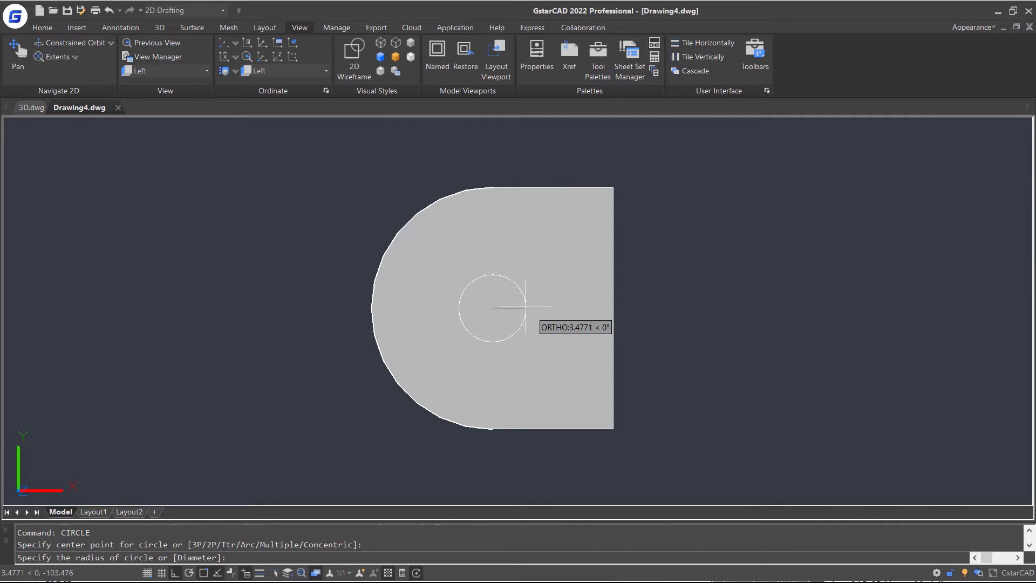
pyautogui.write('5')
pyautogui.press('Return')
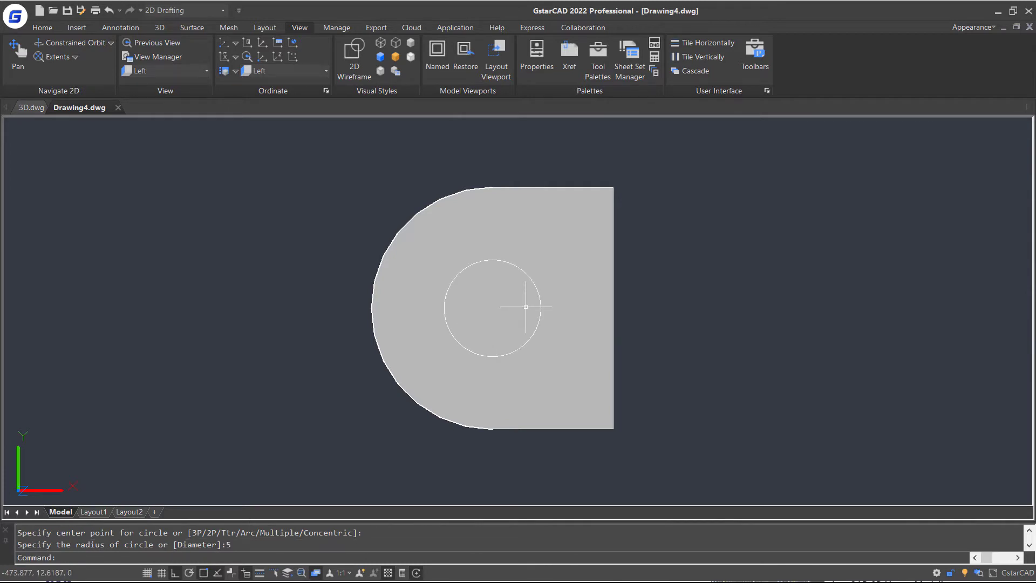
# Switch to SW Isometric and extrude the left-face circle -5 into the bracket
pyautogui.click(207, 70)
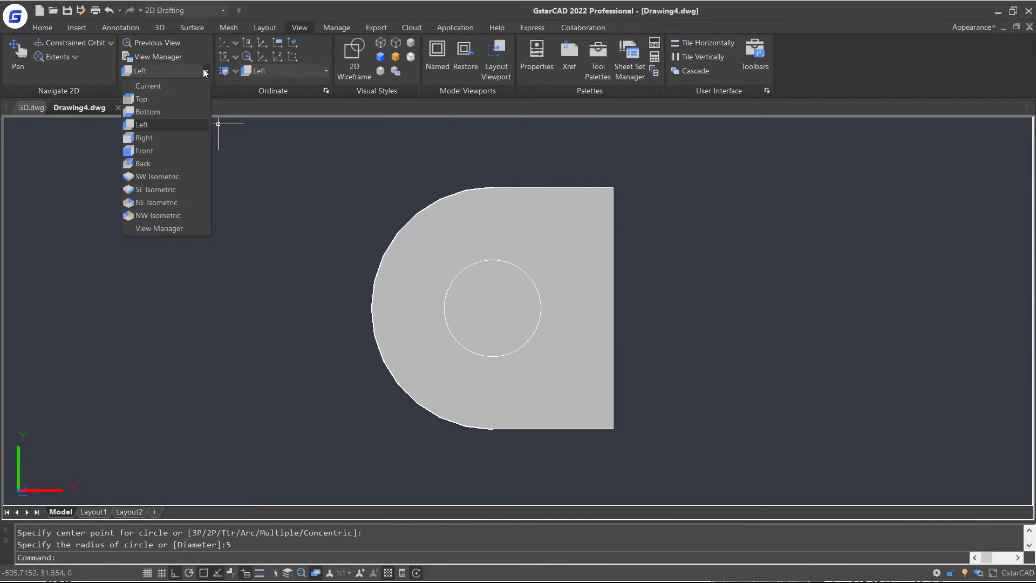
pyautogui.click(186, 178)
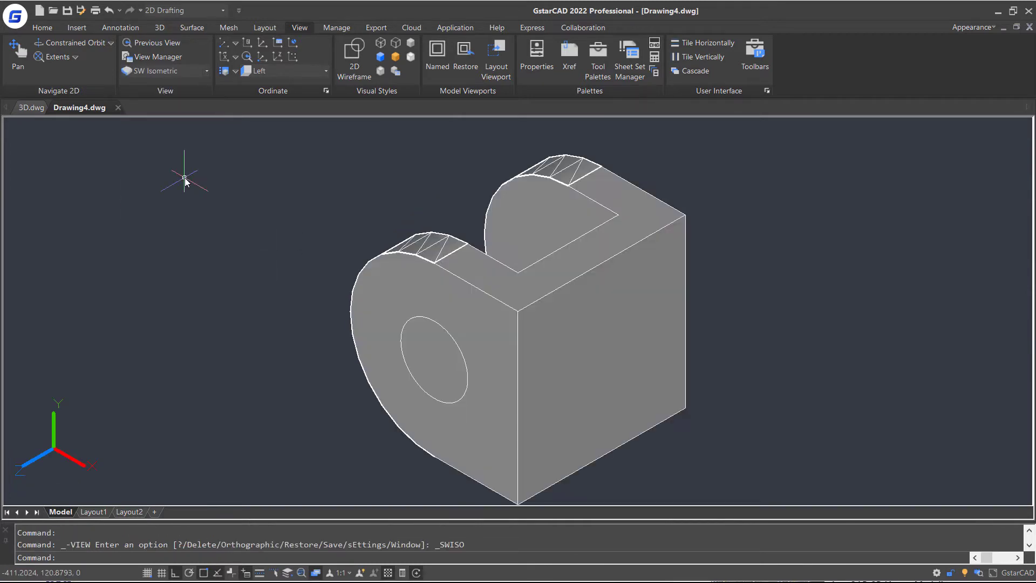
pyautogui.click(161, 27)
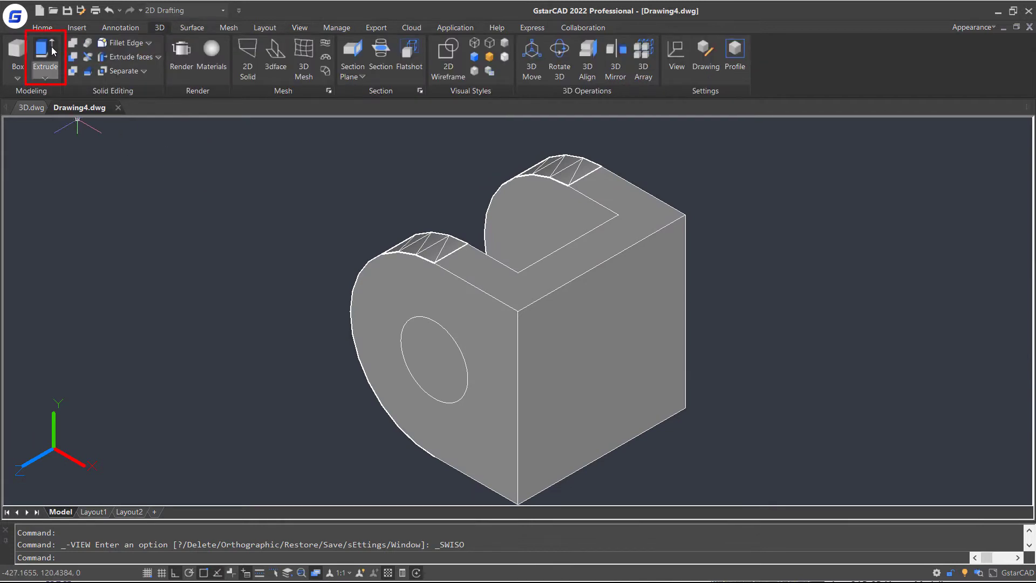
pyautogui.click(49, 97)
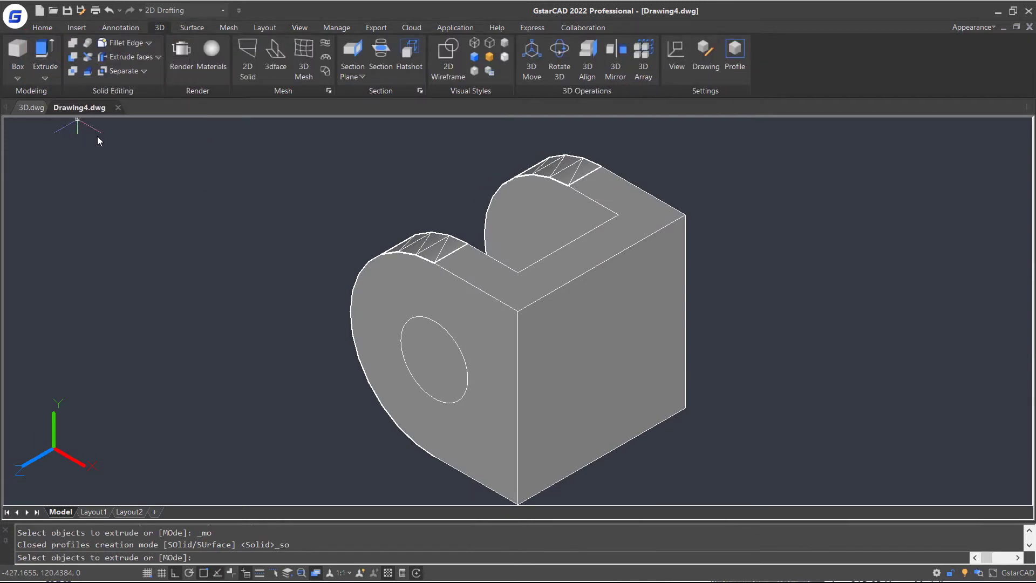
pyautogui.click(448, 330)
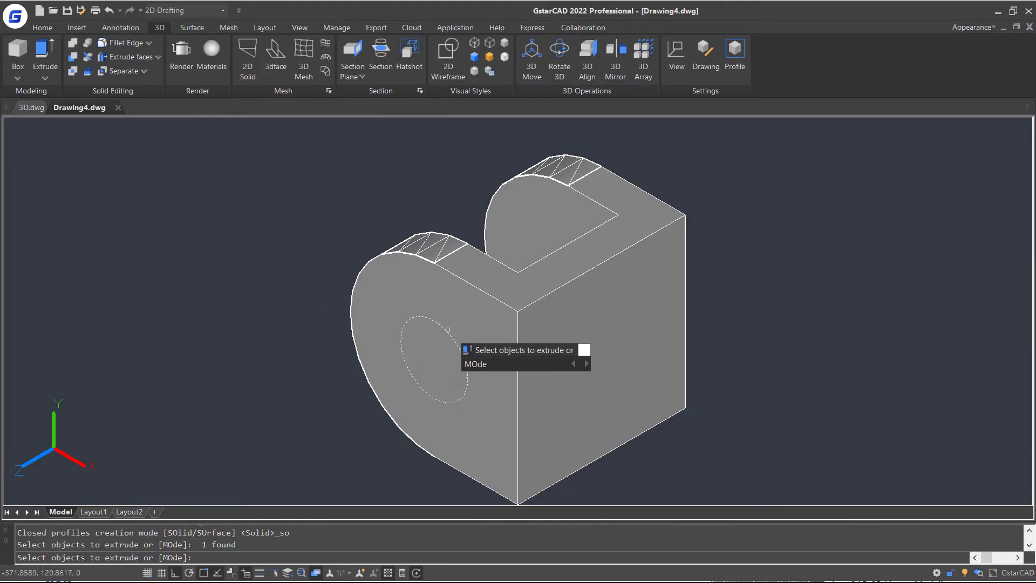
pyautogui.press('Return')
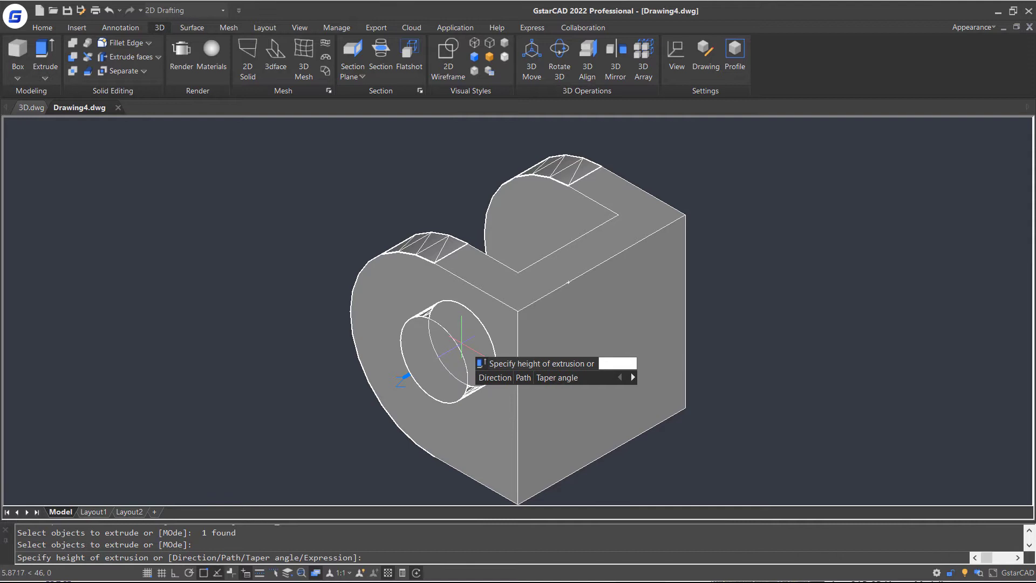
pyautogui.write('-5')
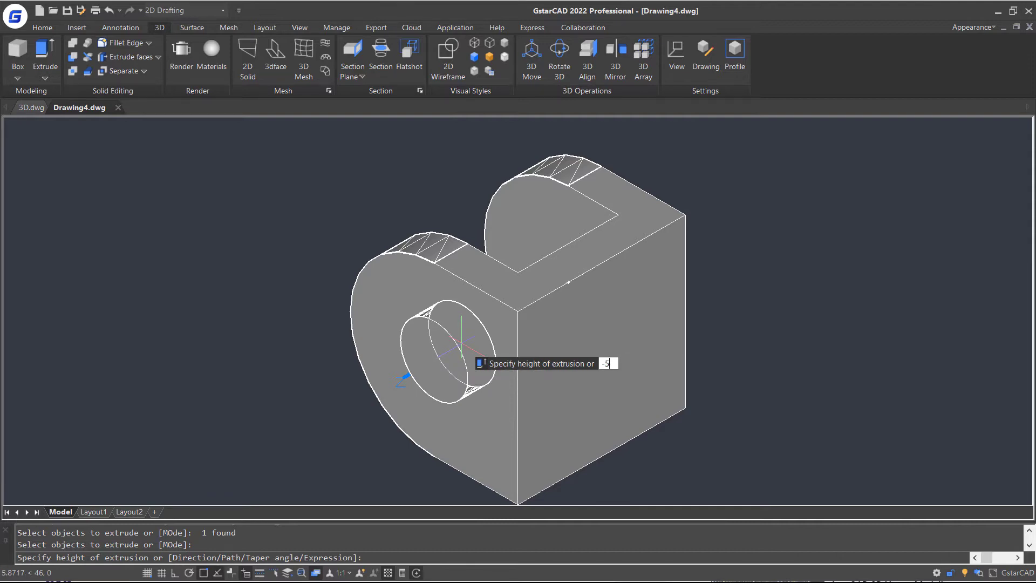
pyautogui.press('Return')
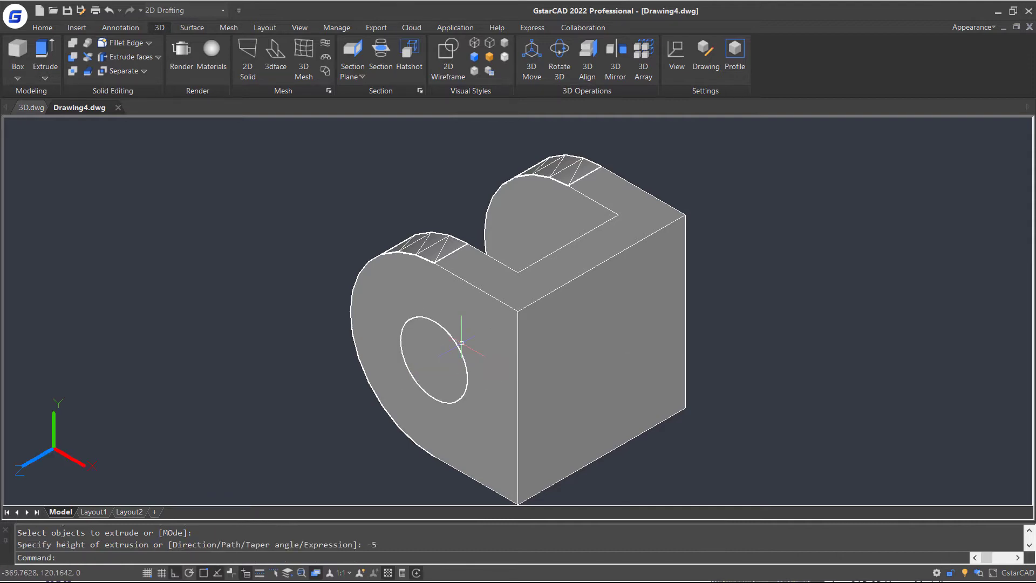
# Switch the view to SE Isometric
pyautogui.click(299, 27)
pyautogui.click(206, 70)
pyautogui.click(177, 192)
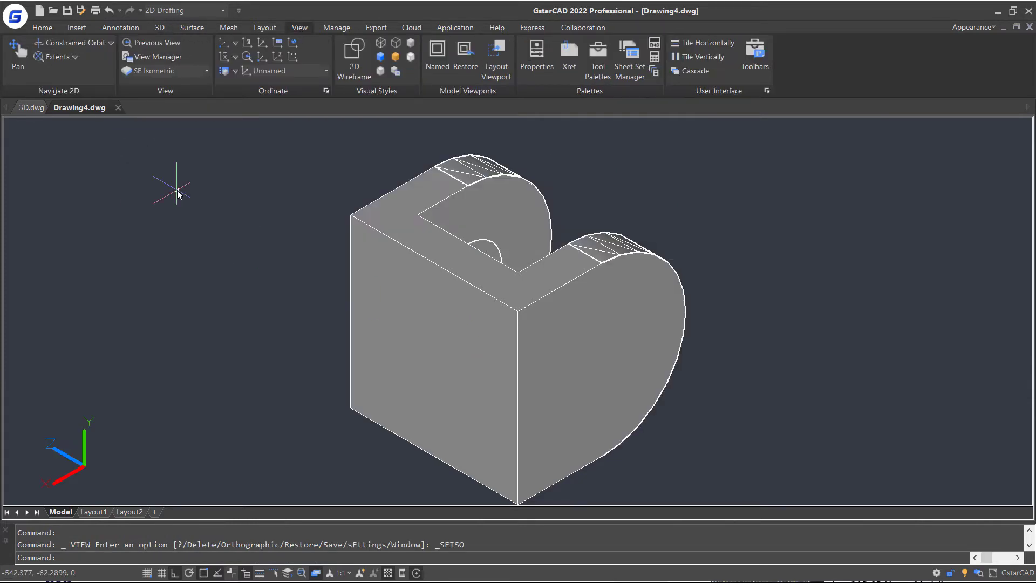
pyautogui.write('circ')
# Draw a radius-5 circle centred on the bracket's rounded right face
pyautogui.press('Return')
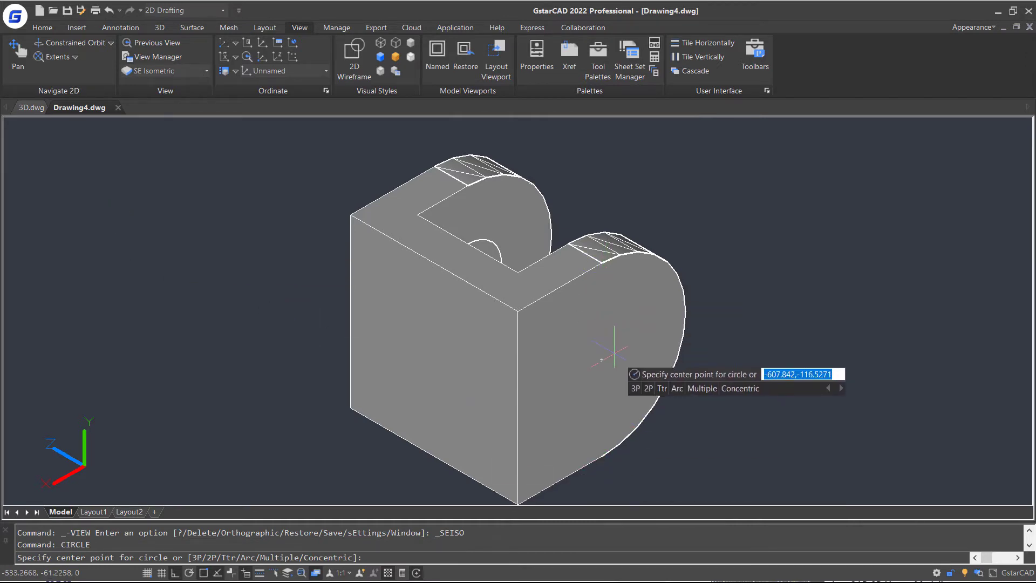
pyautogui.click(602, 359)
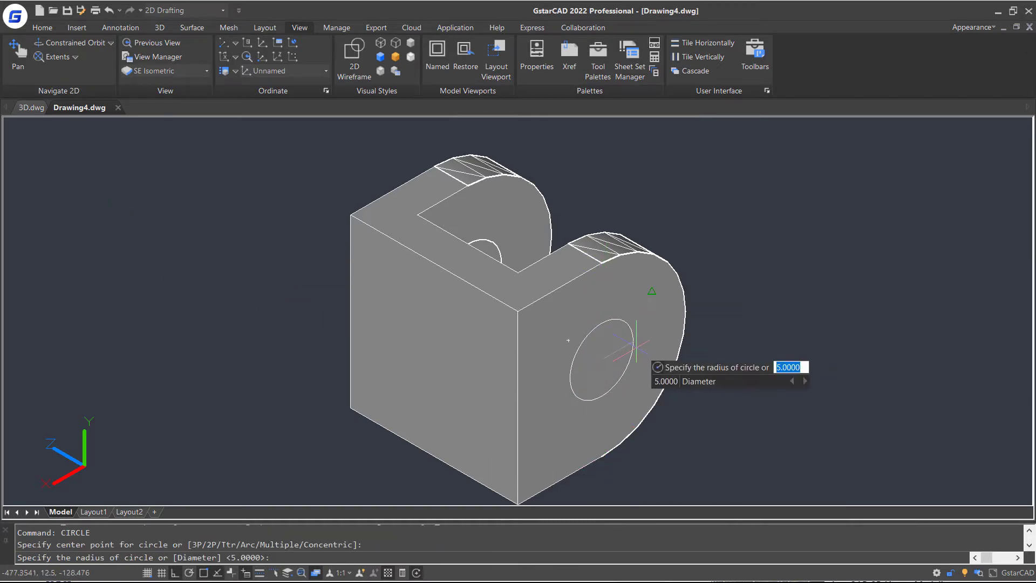
pyautogui.write('5')
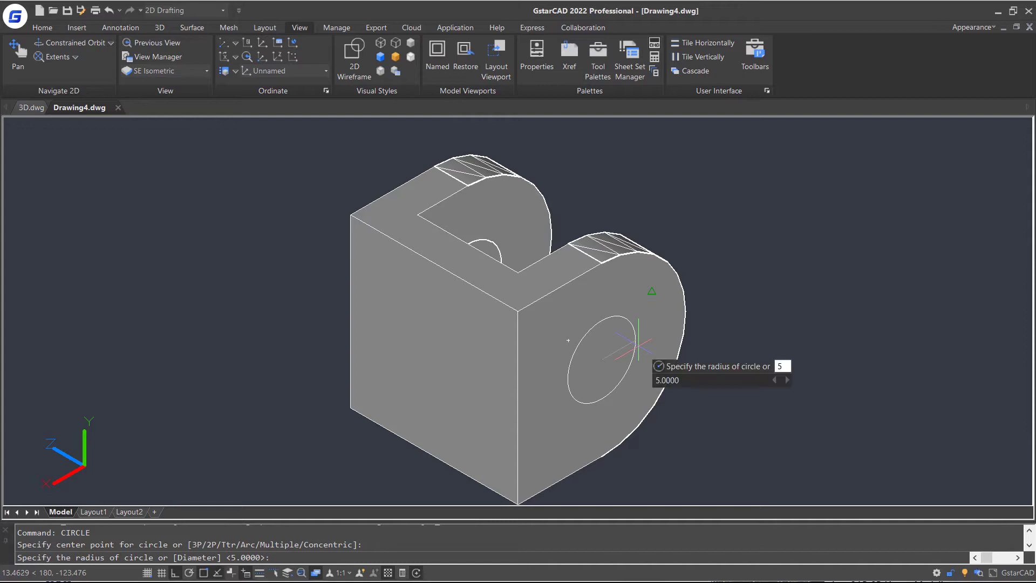
pyautogui.press('Return')
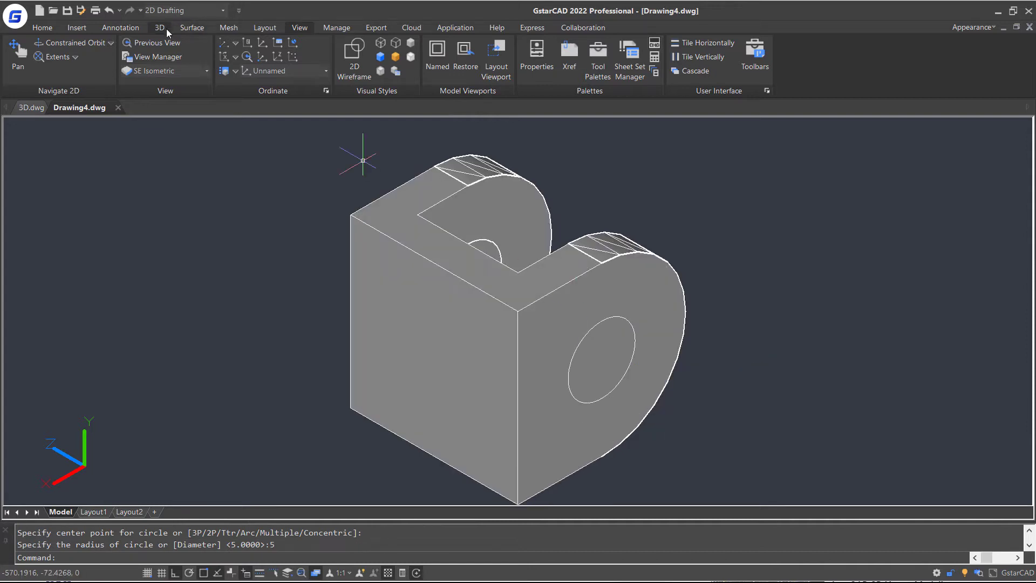
# Extrude the right-face circle 5 units into a cylinder
pyautogui.click(164, 28)
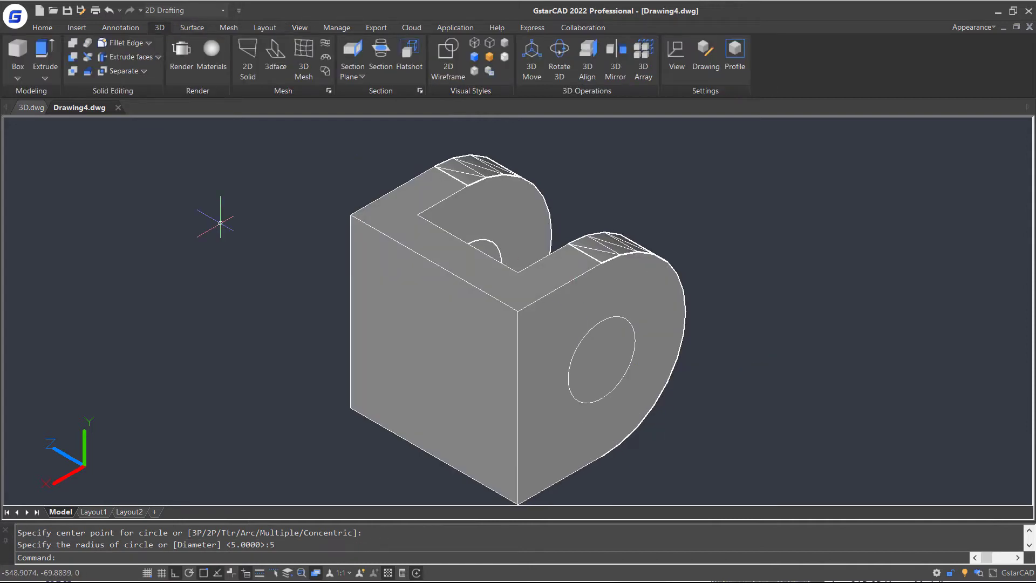
pyautogui.click(44, 58)
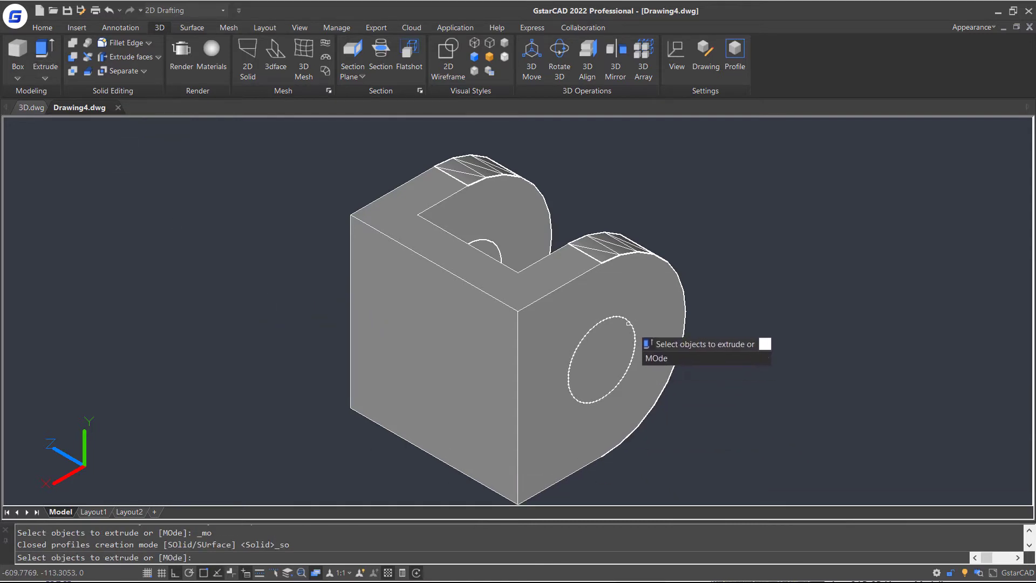
pyautogui.click(629, 323)
pyautogui.press('Return')
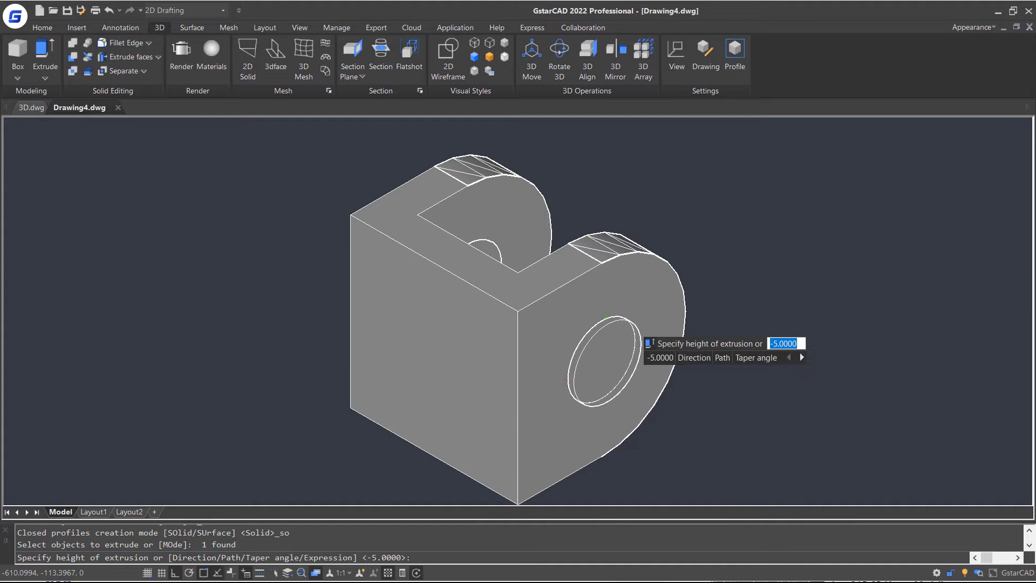
pyautogui.write('5')
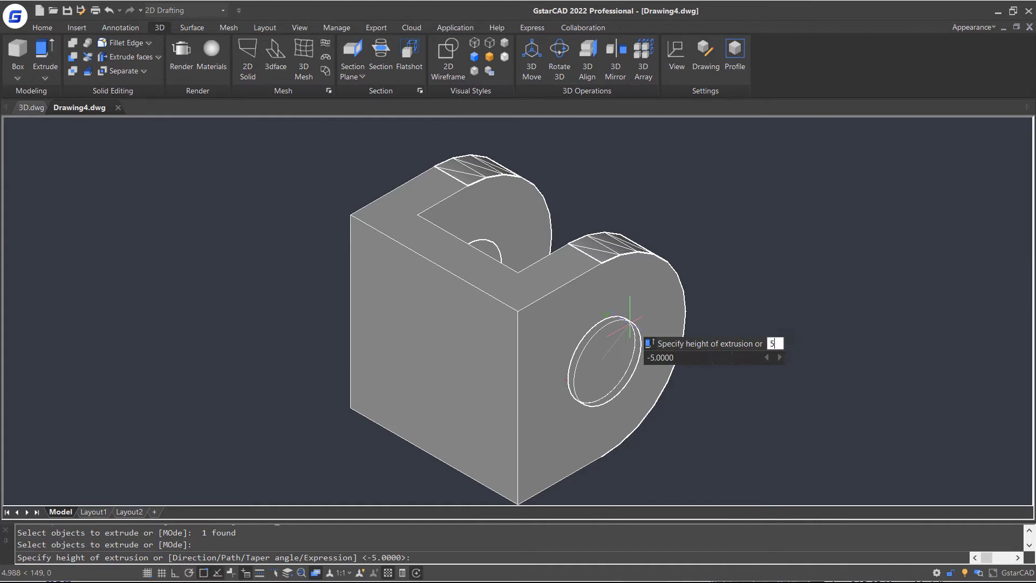
pyautogui.press('Return')
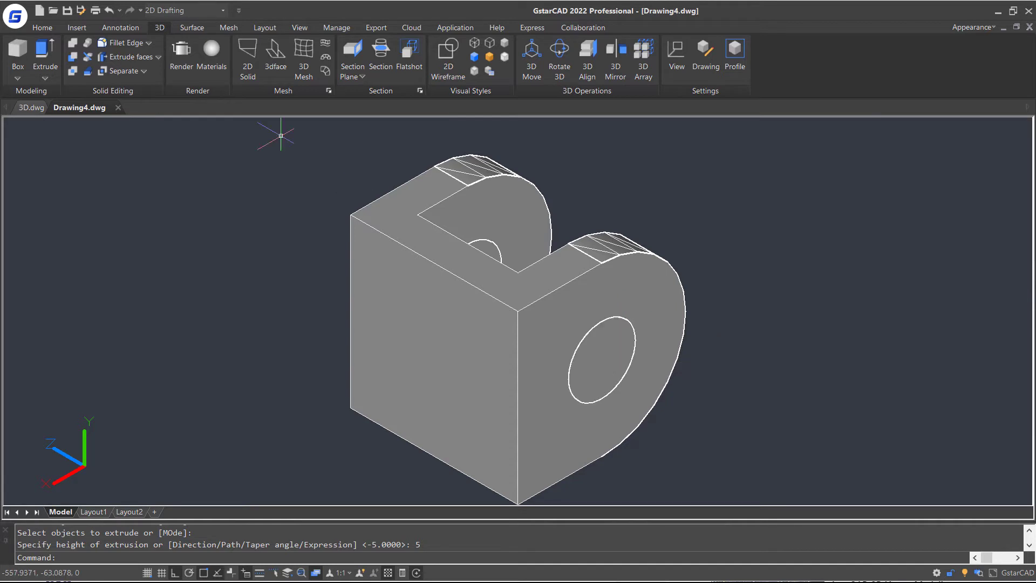
pyautogui.click(299, 27)
# Switch to Top view and draw a 25×45 rectangle below the U shape
pyautogui.click(179, 69)
pyautogui.click(172, 99)
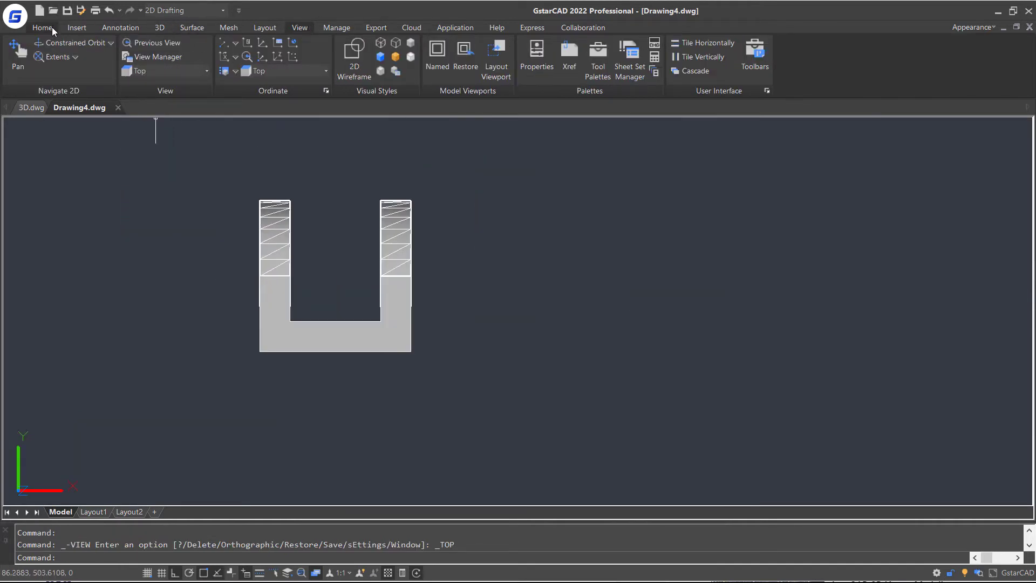
pyautogui.click(52, 28)
pyautogui.click(47, 77)
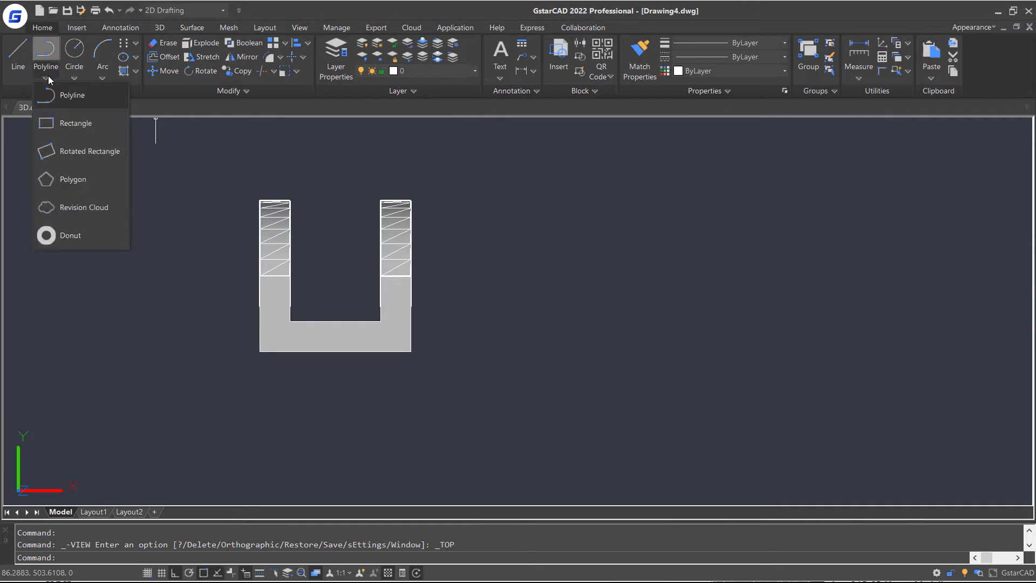
pyautogui.click(68, 123)
pyautogui.moveTo(591, 439); pyautogui.dragTo(567, 364, button='middle')
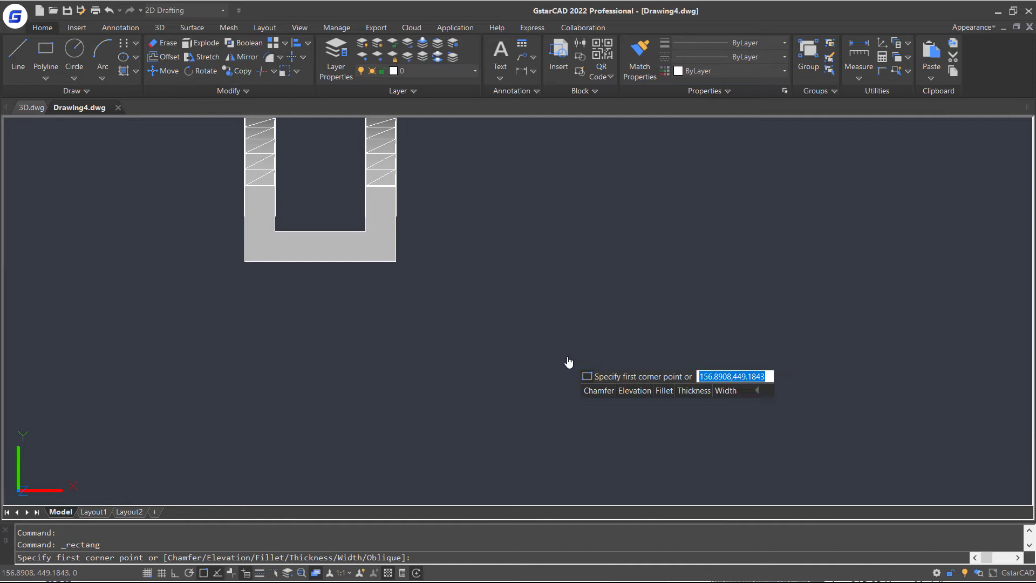
pyautogui.click(552, 452)
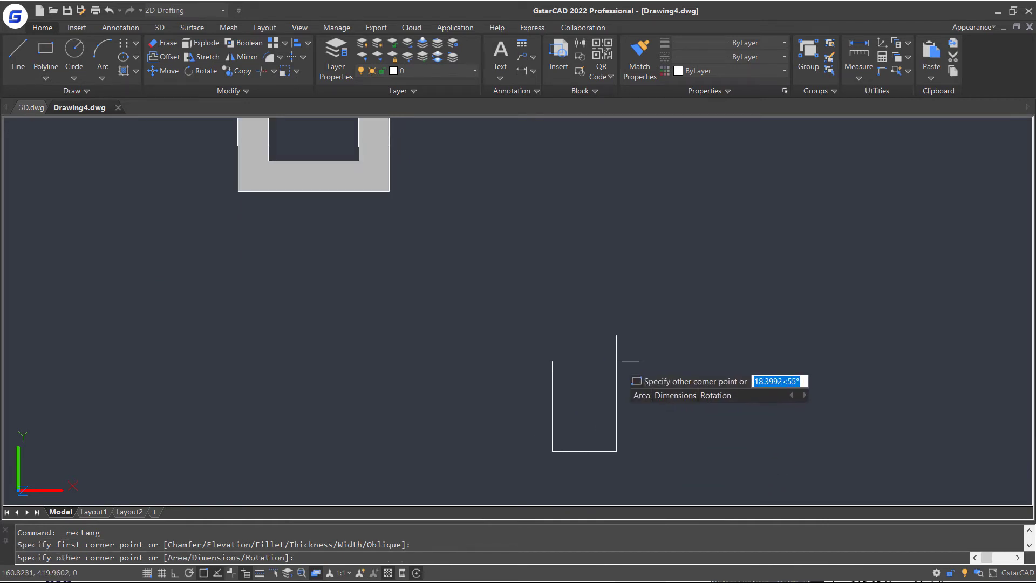
pyautogui.write('d')
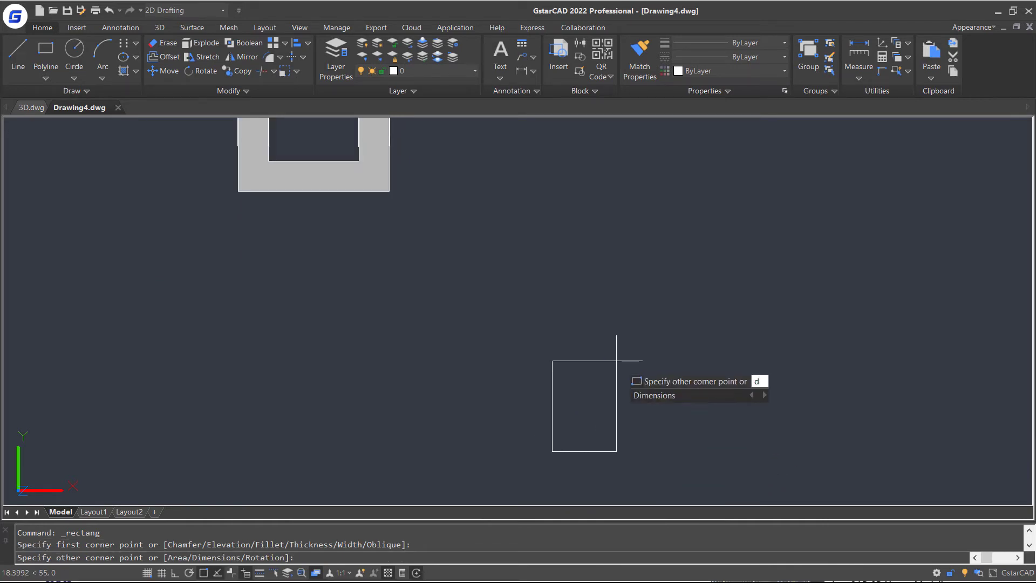
pyautogui.press('Return')
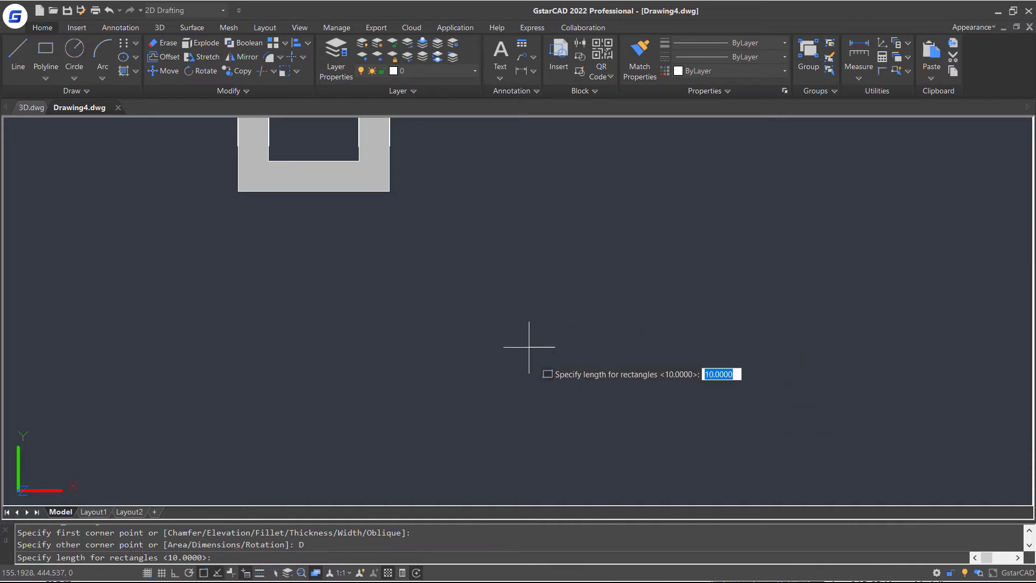
pyautogui.write('25')
pyautogui.press('Return')
pyautogui.write('45')
pyautogui.press('Return')
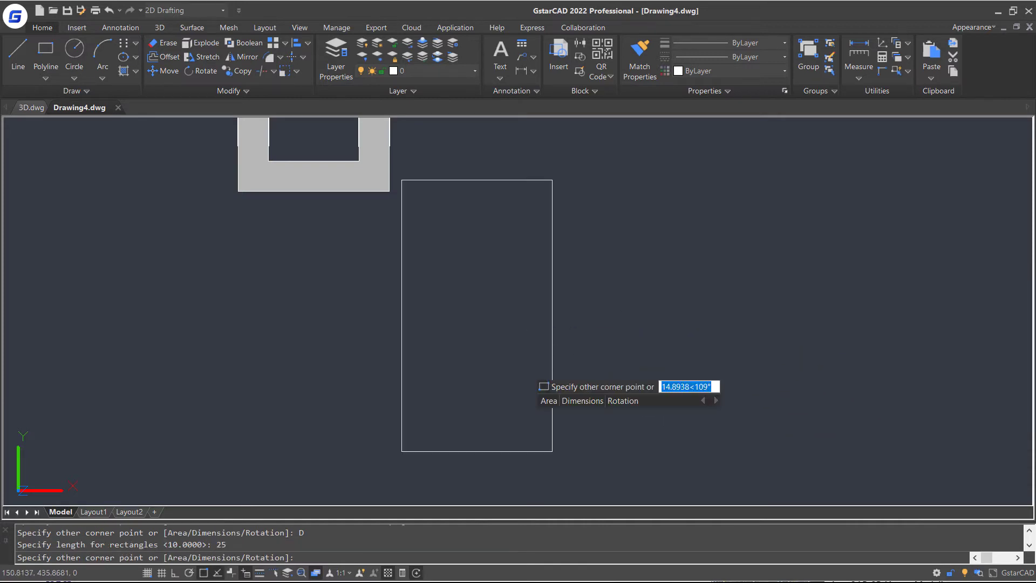
pyautogui.click(615, 422)
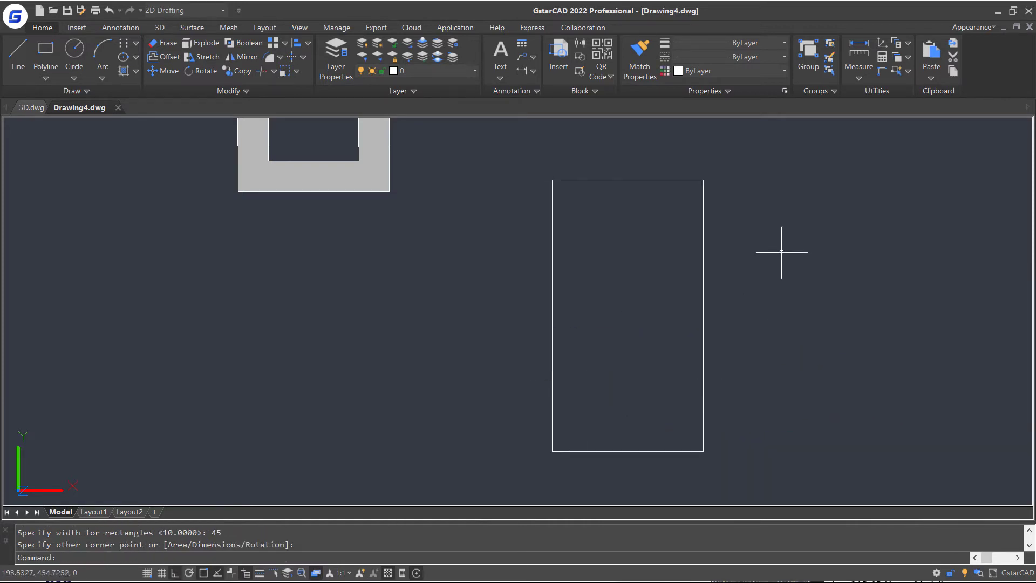
# Draw a second, 12×20 rectangle beside the first
pyautogui.press('Return')
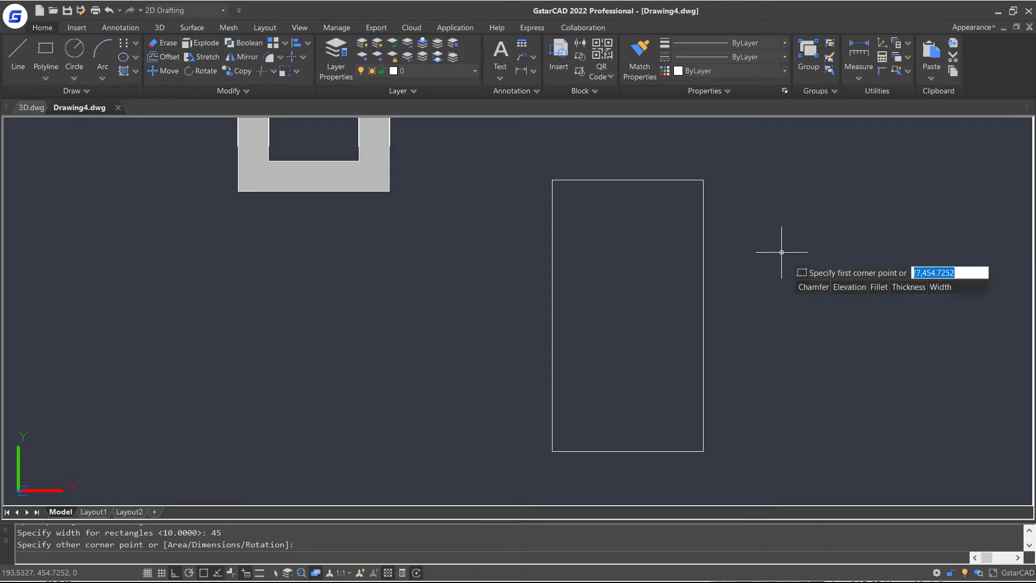
pyautogui.moveTo(828, 385); pyautogui.dragTo(583, 366, button='middle')
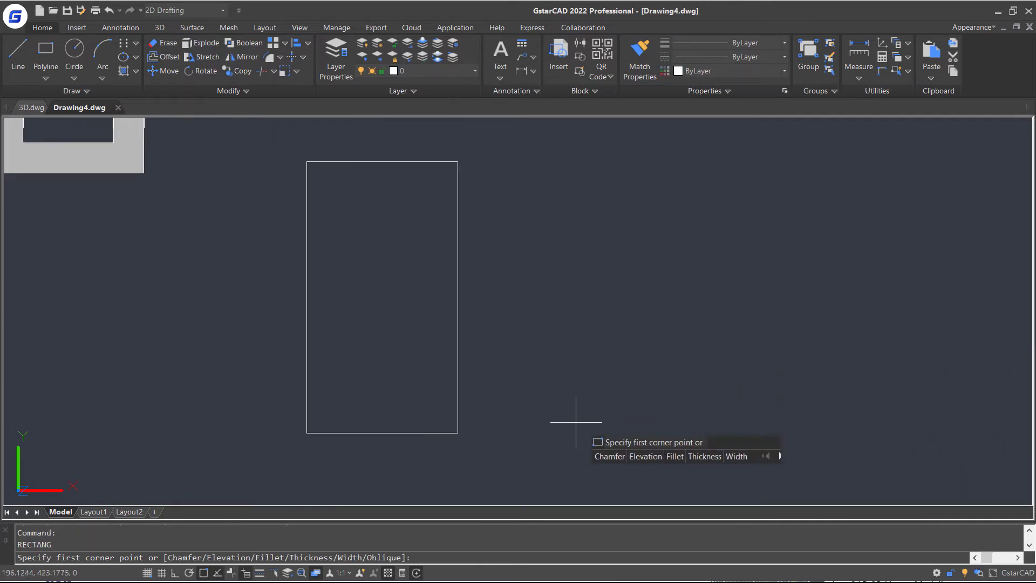
pyautogui.click(606, 418)
pyautogui.write('d')
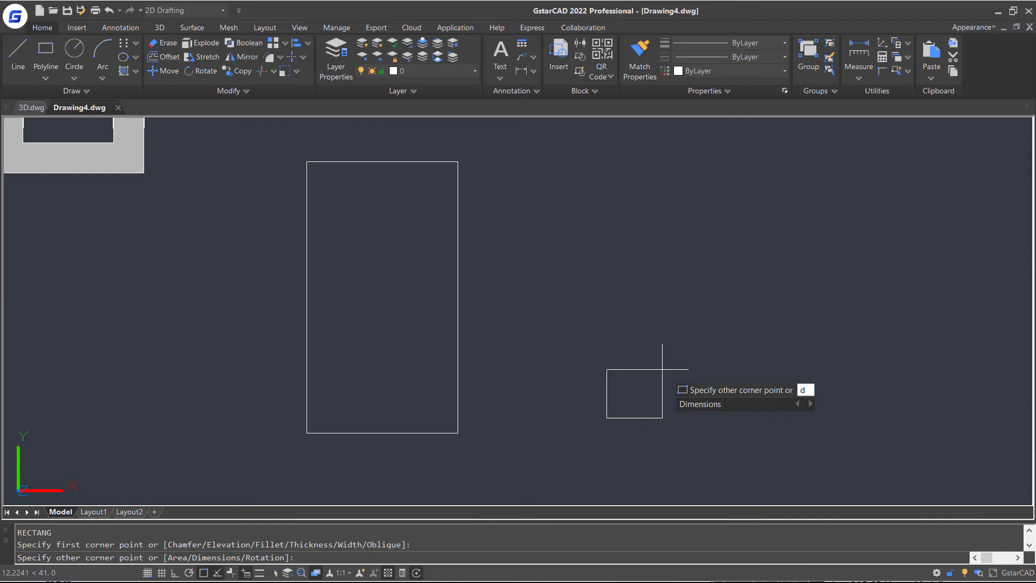
pyautogui.press('Return')
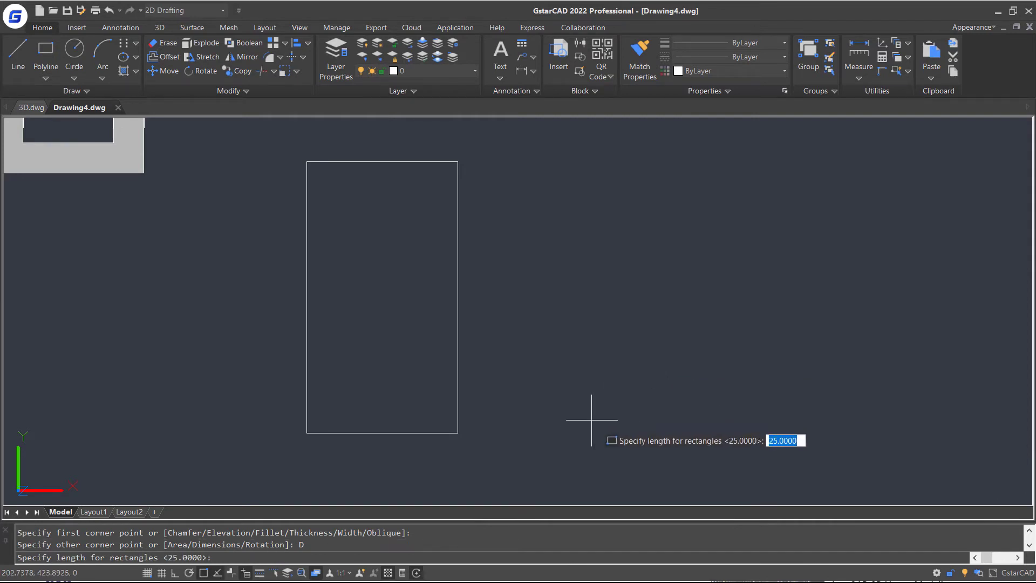
pyautogui.write('12')
pyautogui.press('Return')
pyautogui.write('20')
pyautogui.press('Return')
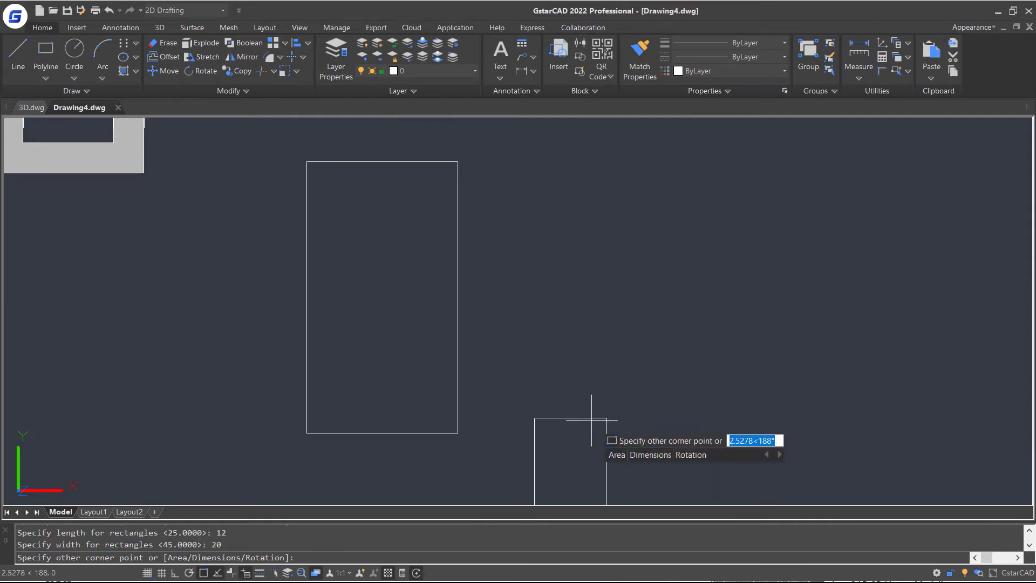
pyautogui.click(597, 408)
pyautogui.write('move')
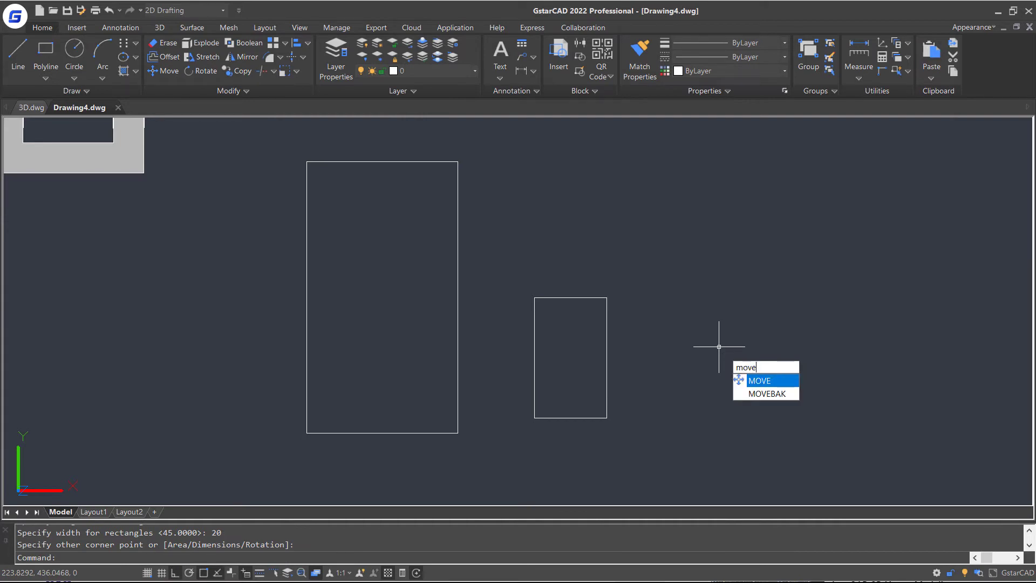
# Move the 12×20 rectangle's bottom midpoint onto the 25×45 rectangle's bottom midpoint
pyautogui.press('Return')
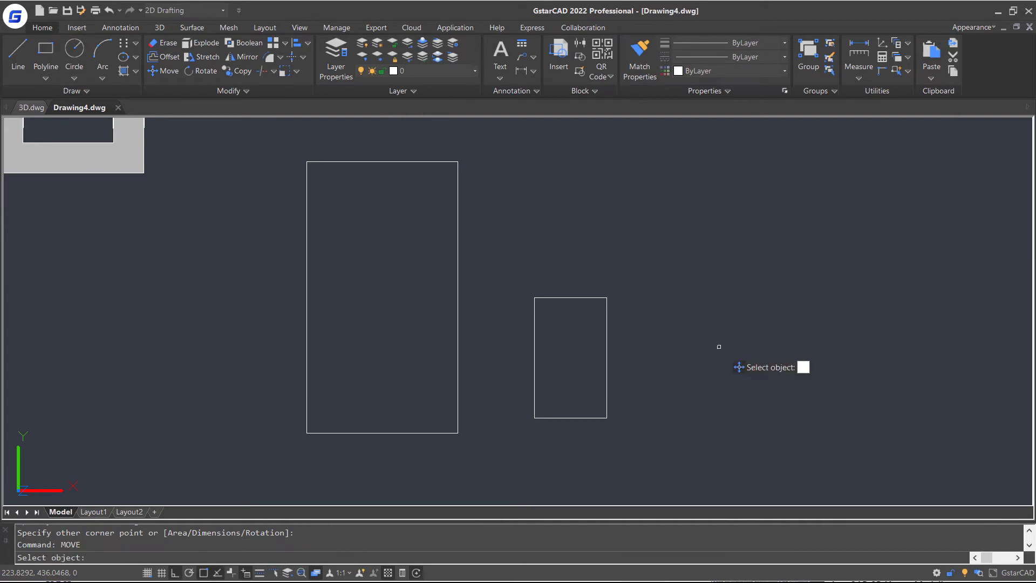
pyautogui.click(606, 314)
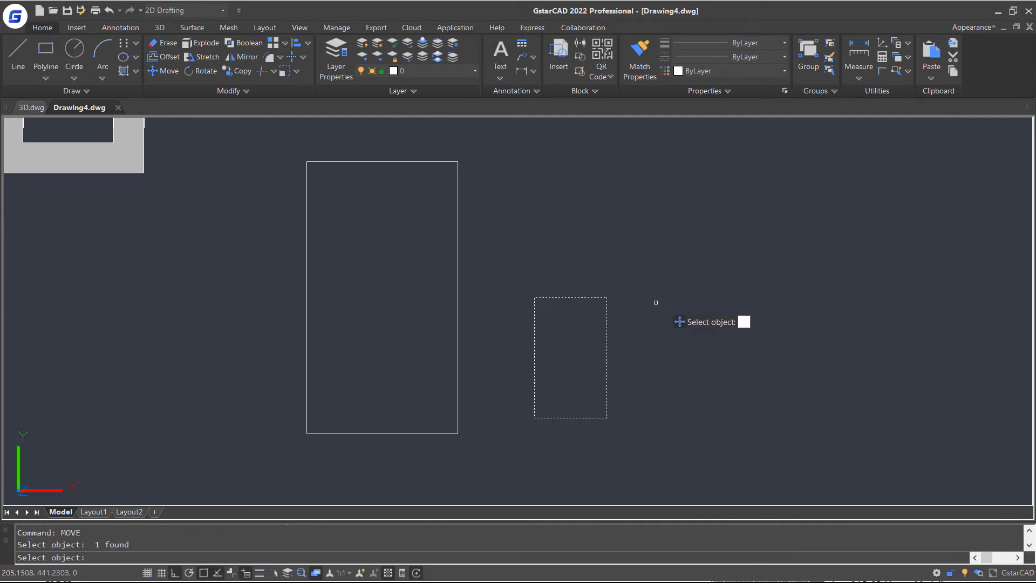
pyautogui.press('Return')
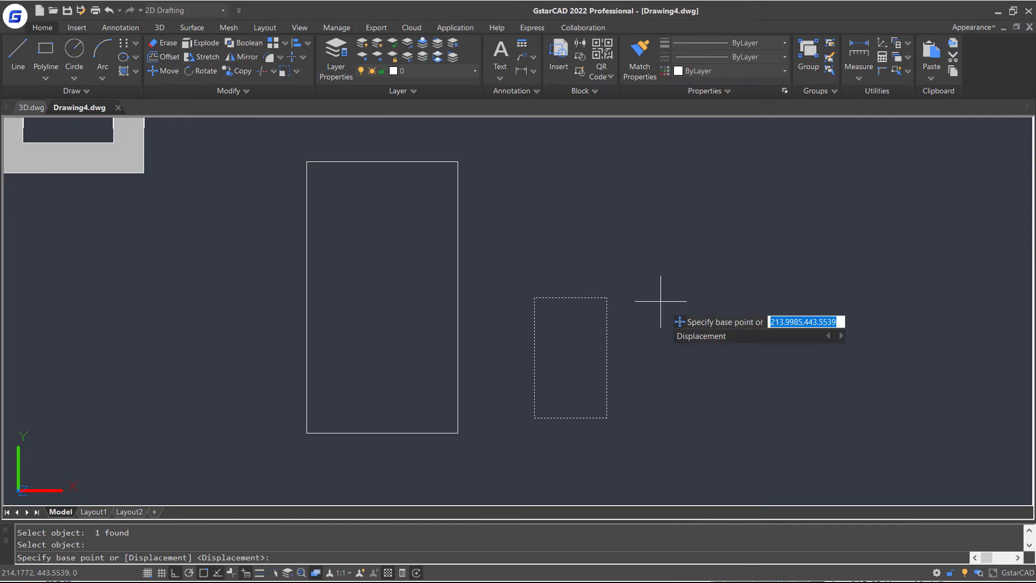
pyautogui.click(571, 418)
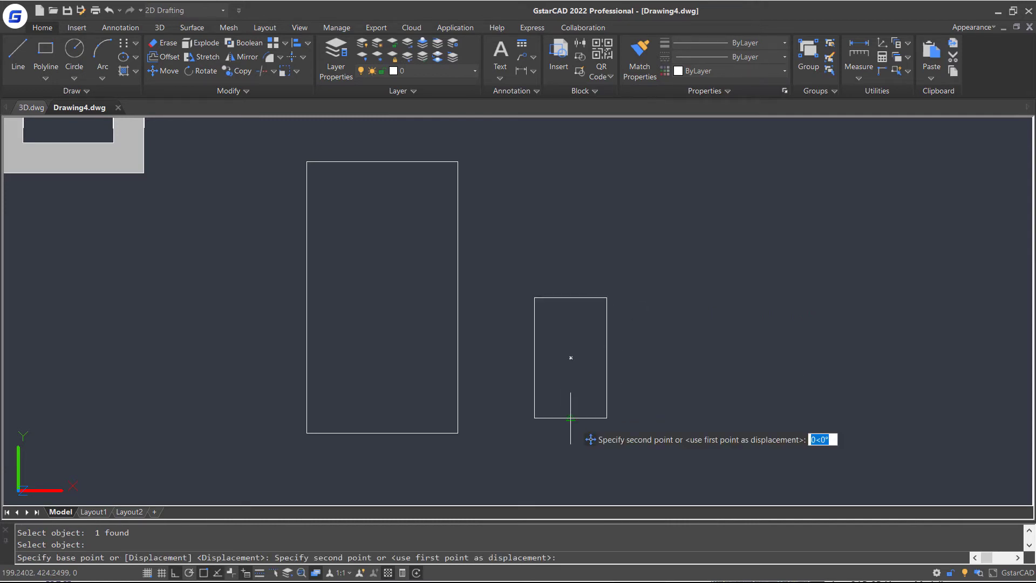
pyautogui.click(178, 574)
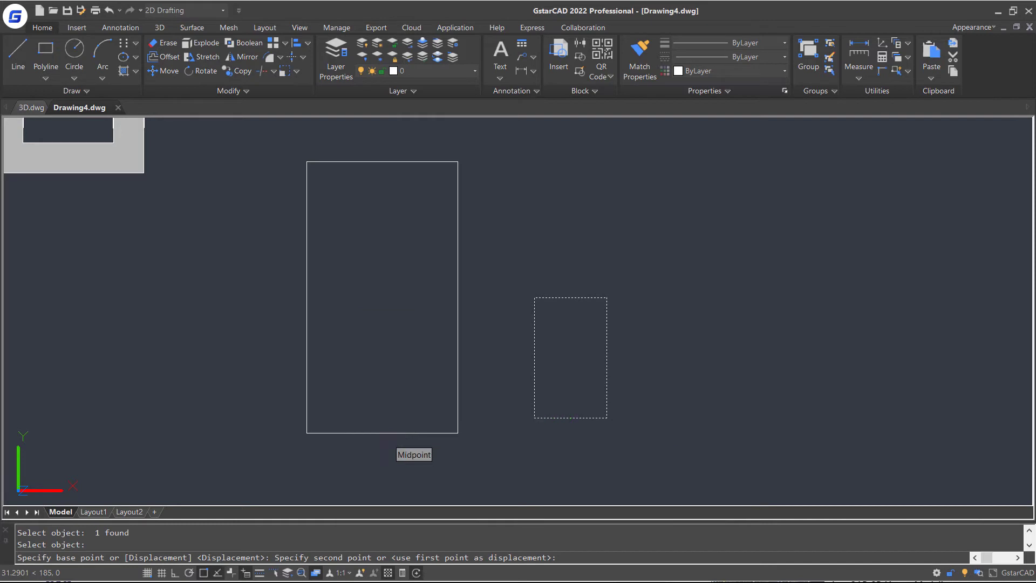
pyautogui.click(383, 434)
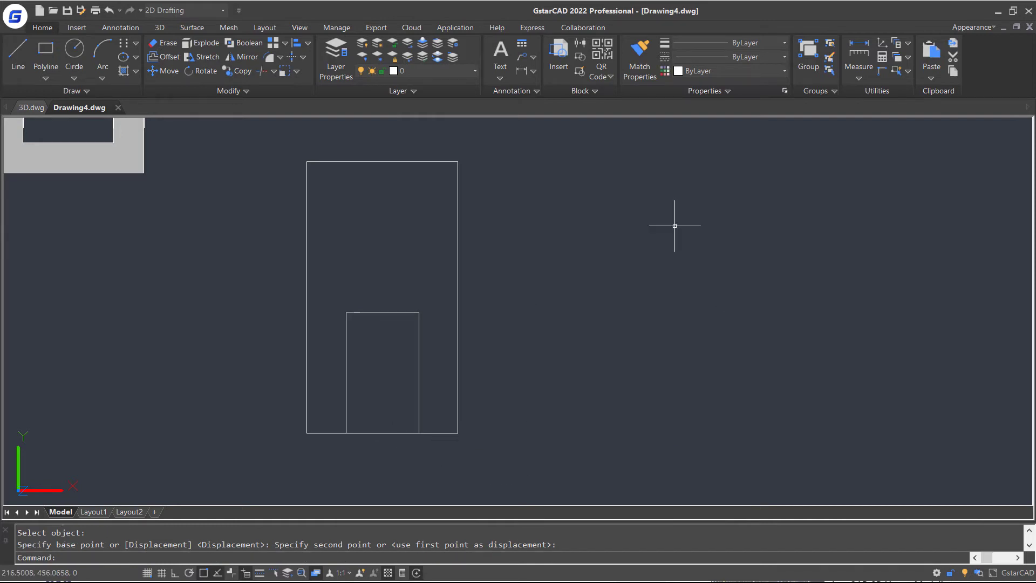
# Draw a 2-unit vertical guide line up from the inner rectangle's top midpoint
pyautogui.click(18, 52)
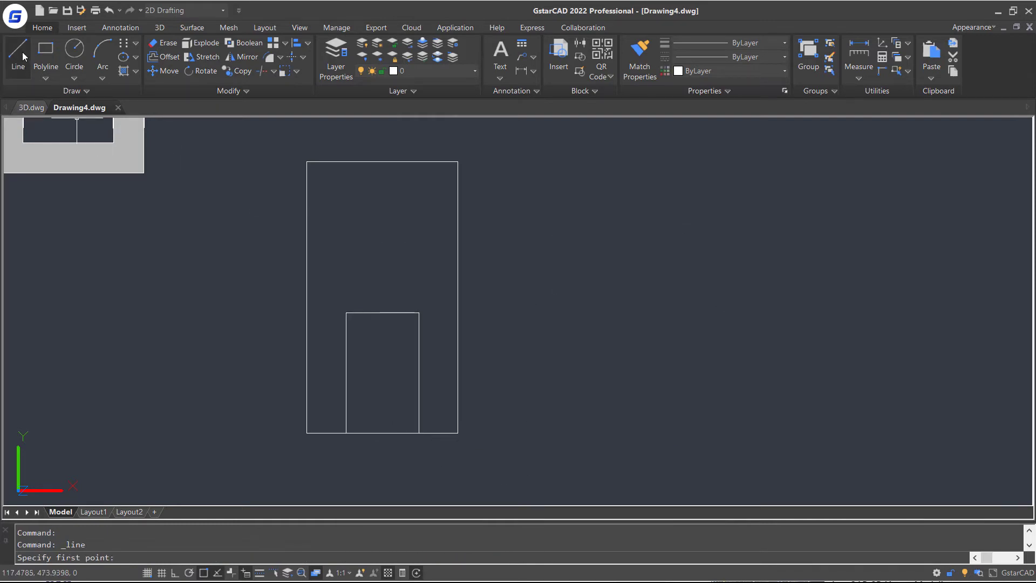
pyautogui.click(382, 313)
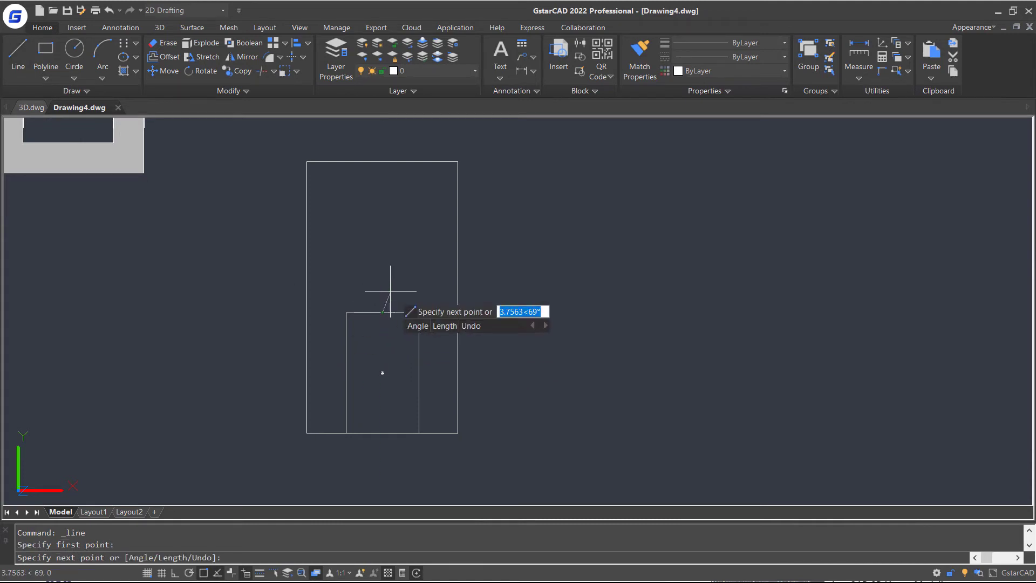
pyautogui.write('2')
pyautogui.press('Return')
pyautogui.press('Return')
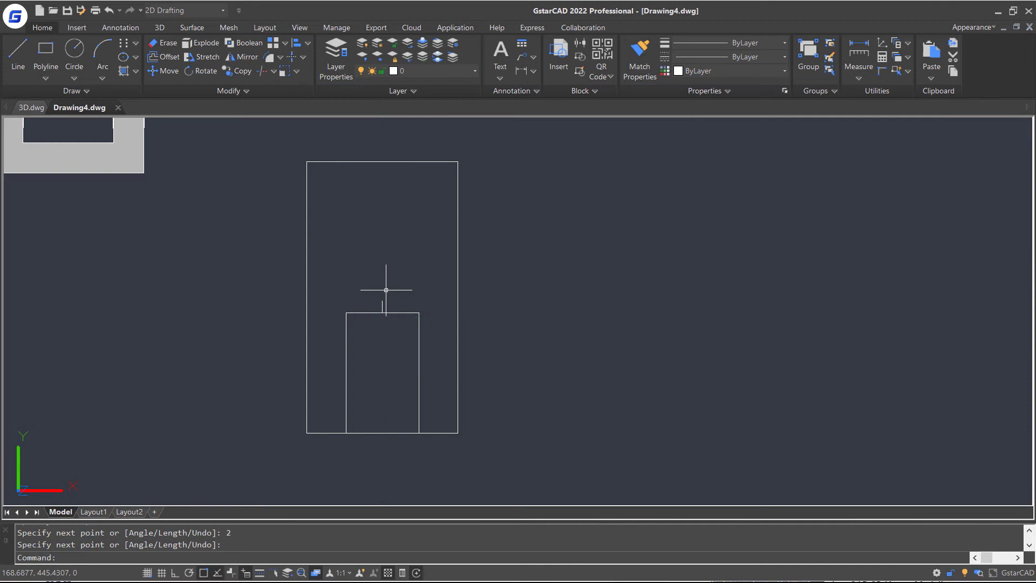
# Draw a 3-point arc from the top-left corner, through the guide line's top, to the top-right corner
pyautogui.click(102, 77)
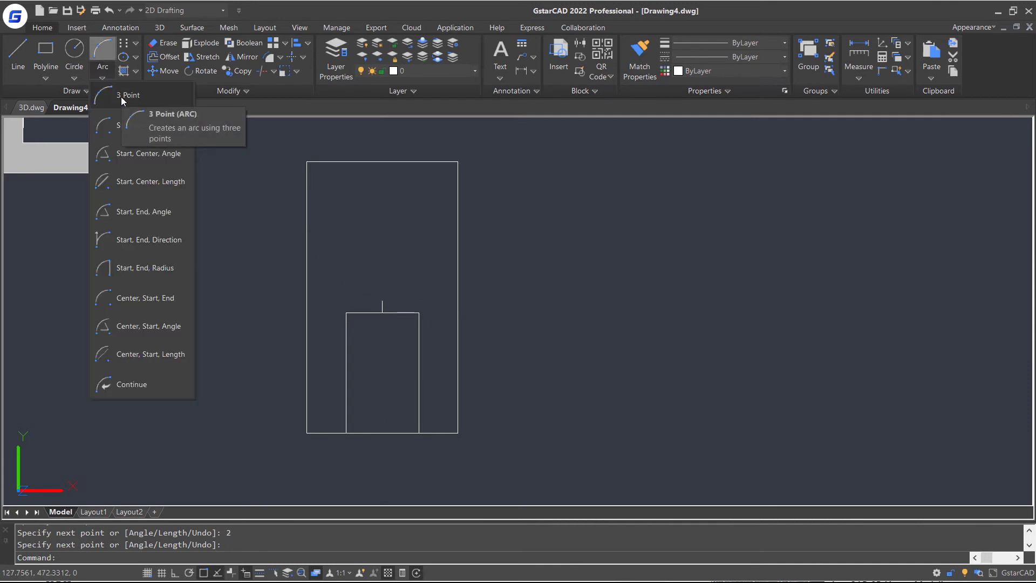
pyautogui.click(120, 97)
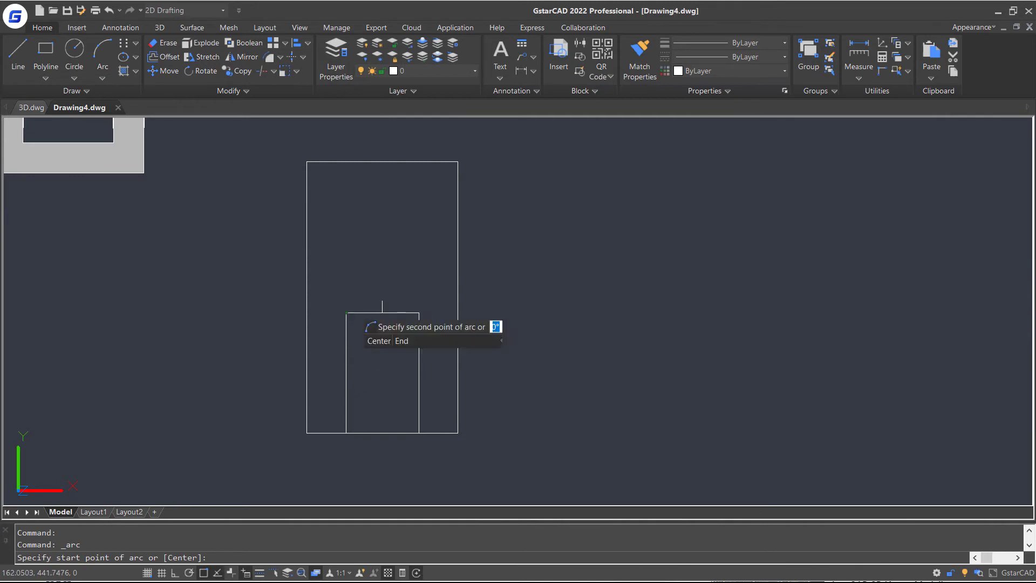
pyautogui.click(346, 313)
pyautogui.click(383, 302)
pyautogui.click(419, 313)
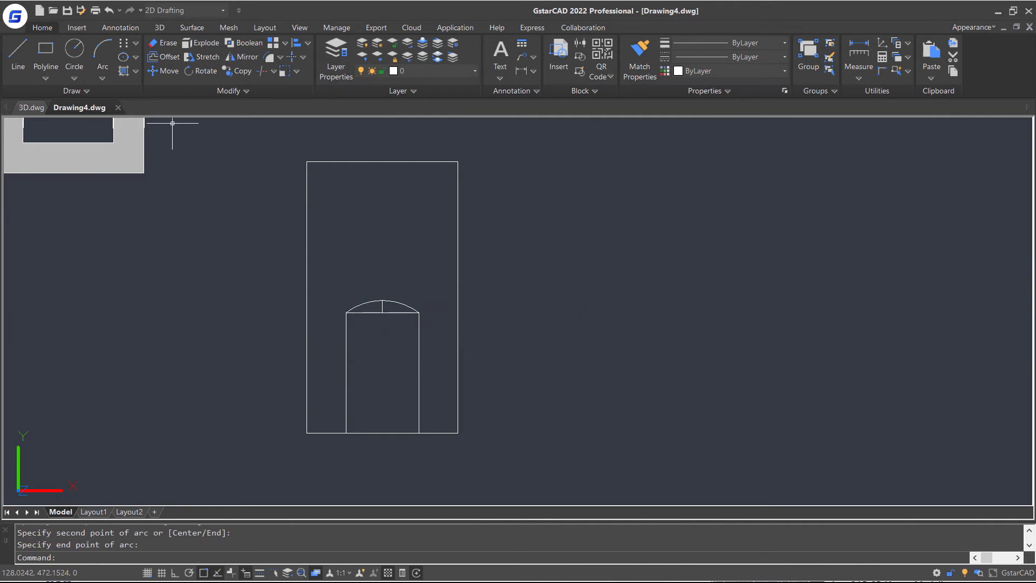
pyautogui.click(270, 56)
# Trim the straight top edge under the arc and delete the vertical guide line
pyautogui.click(549, 139)
pyautogui.click(216, 465)
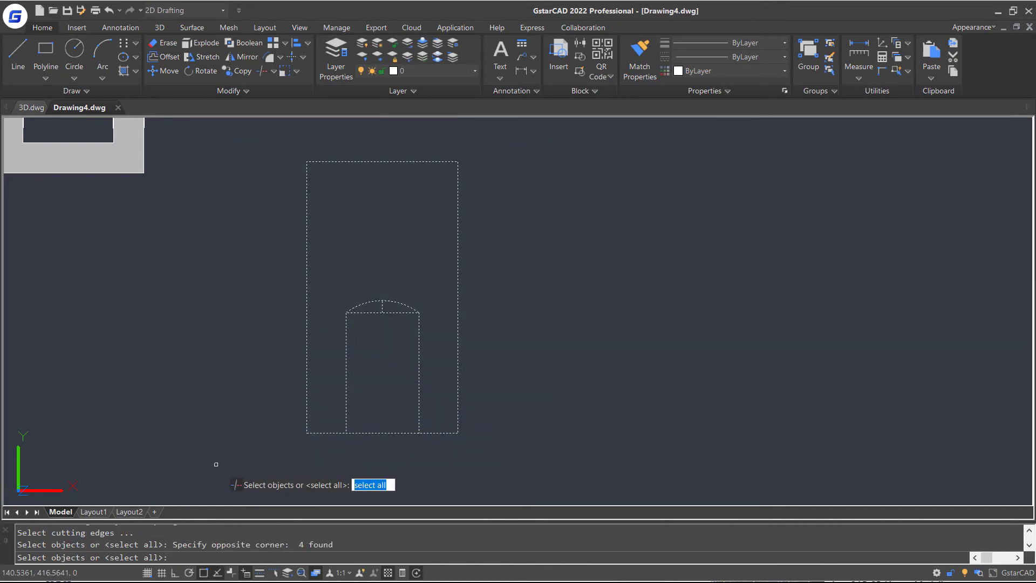
pyautogui.press('Return')
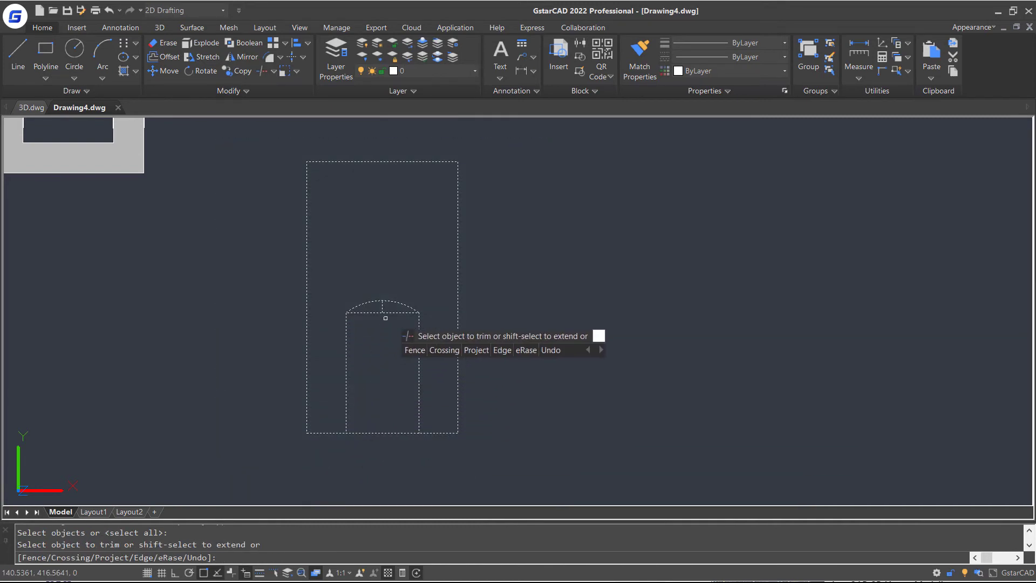
pyautogui.press('Return')
pyautogui.click(383, 306)
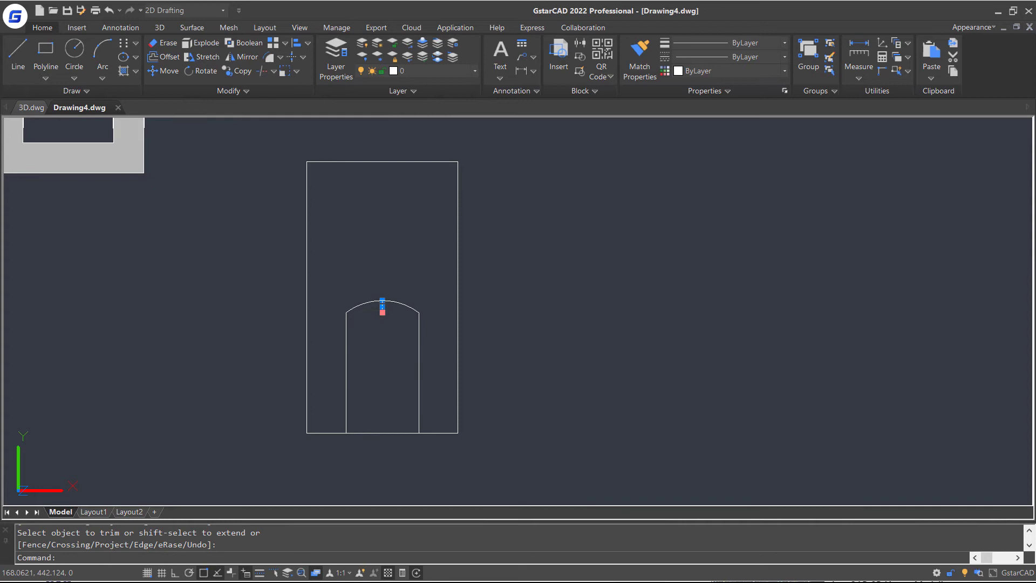
pyautogui.press('Delete')
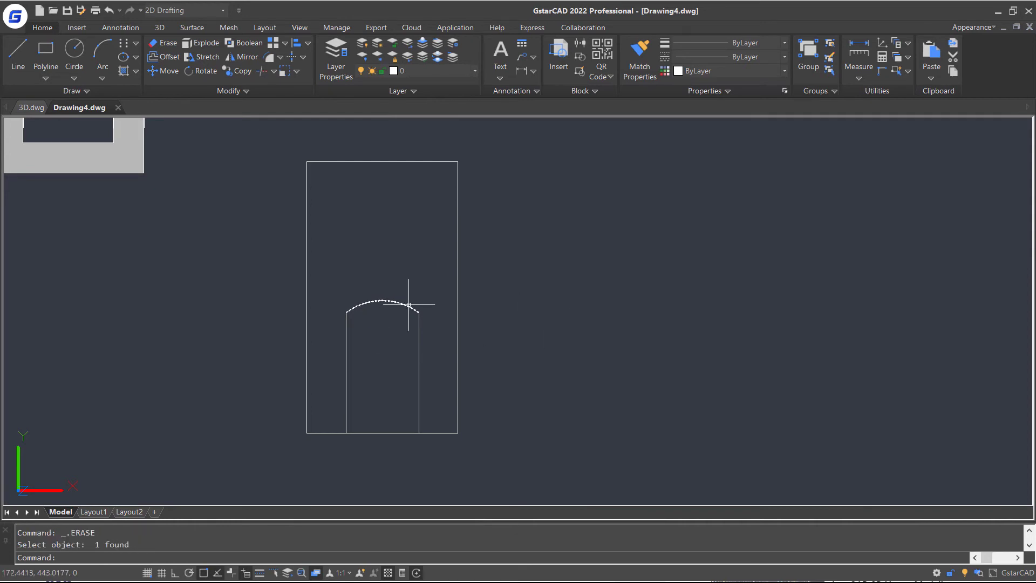
# Switch the drawing to the SE Isometric view
pyautogui.click(160, 27)
pyautogui.click(298, 26)
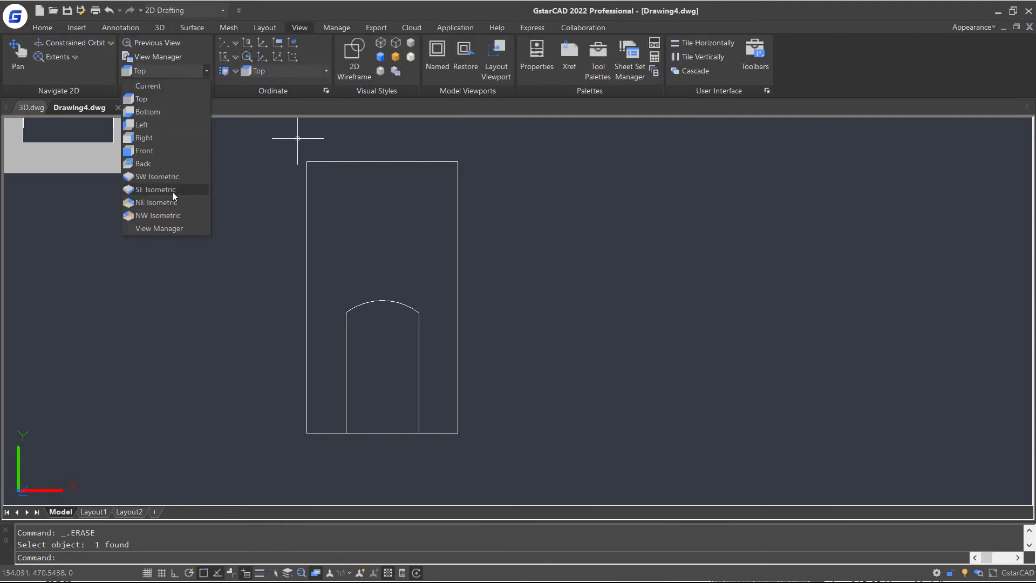
pyautogui.click(172, 191)
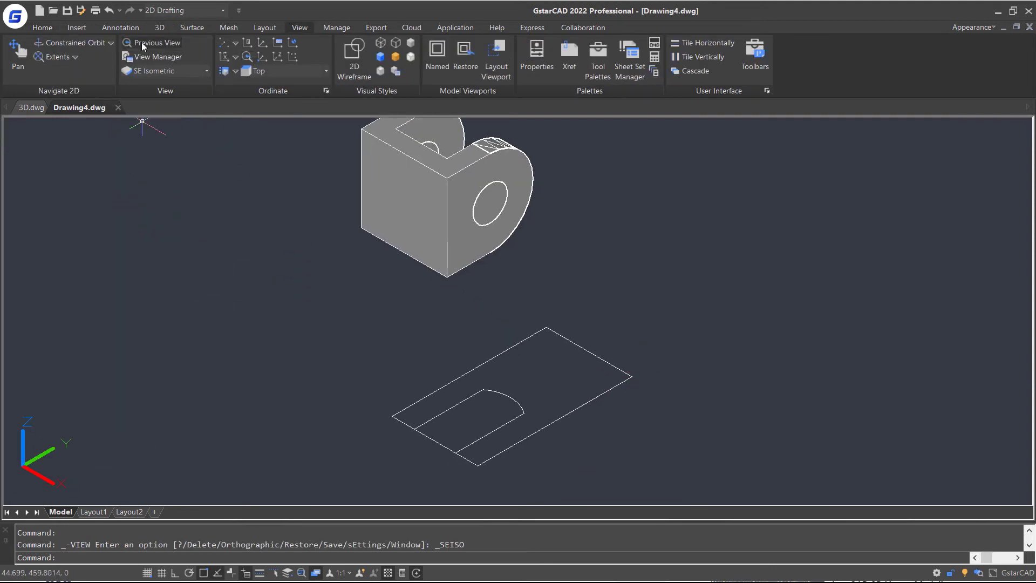
# Start an extrusion of the arched slot lines, then cancel it
pyautogui.click(159, 27)
pyautogui.click(45, 52)
pyautogui.click(543, 384)
pyautogui.click(483, 409)
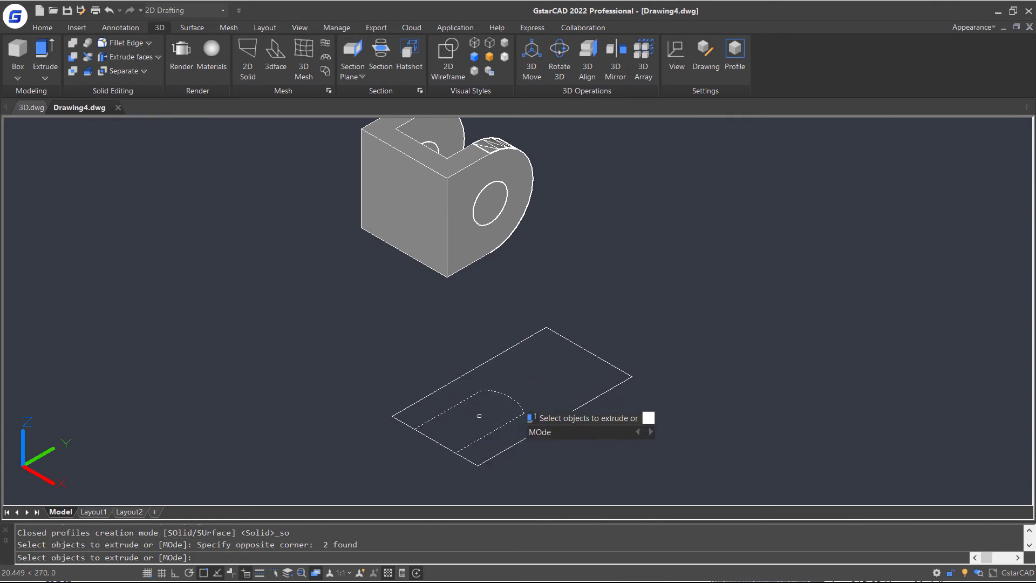
pyautogui.press('Return')
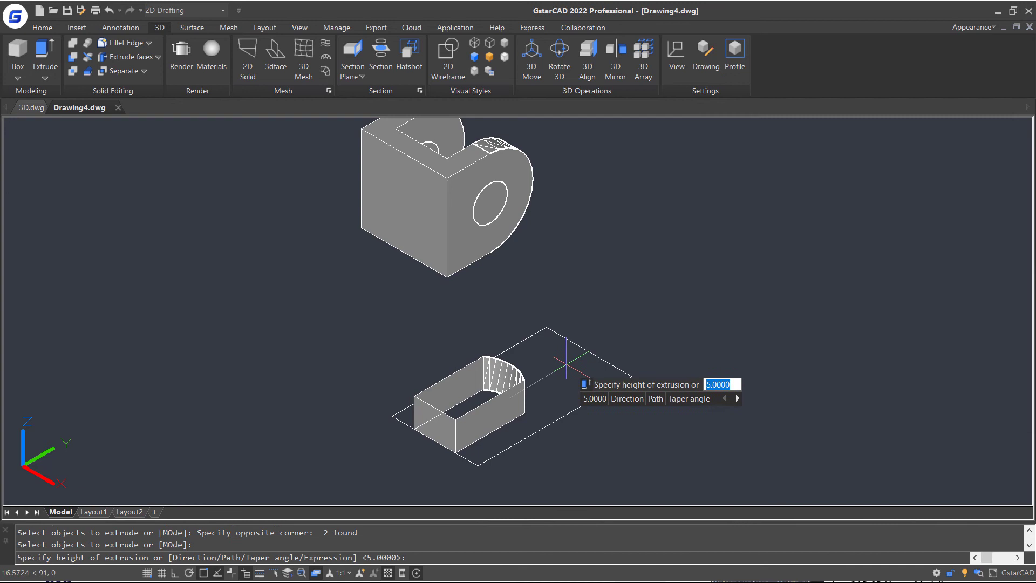
pyautogui.press('Escape')
pyautogui.write('join')
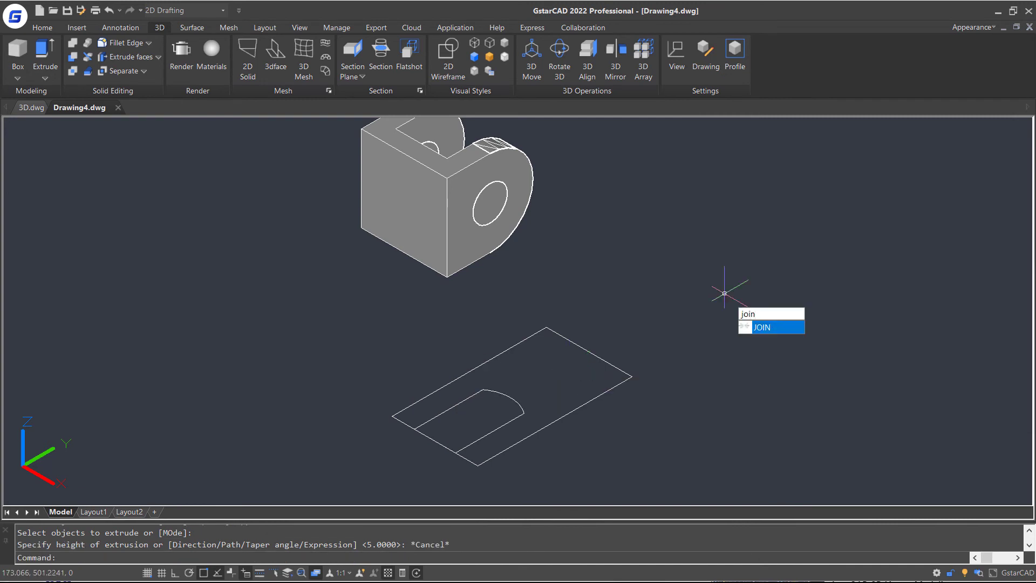
# Use JOIN to merge the arc and slot lines into a single polyline
pyautogui.press('Return')
pyautogui.click(538, 369)
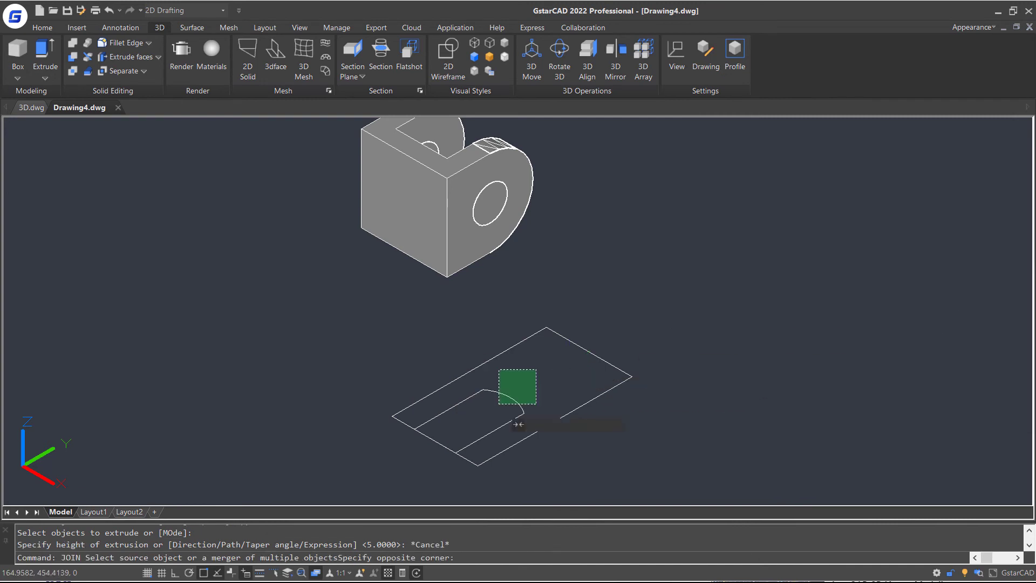
pyautogui.click(489, 410)
pyautogui.click(476, 431)
pyautogui.click(542, 368)
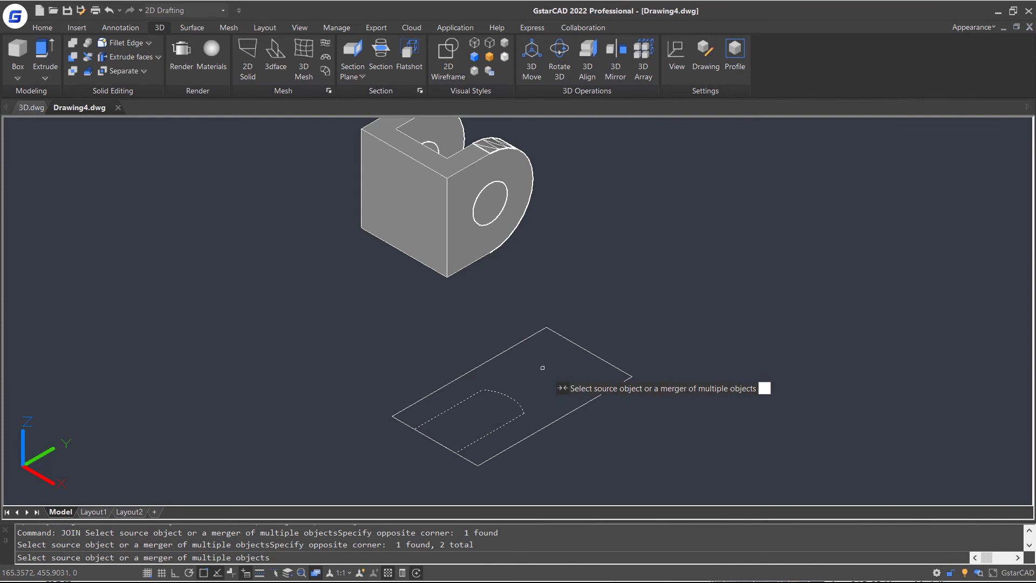
pyautogui.press('Return')
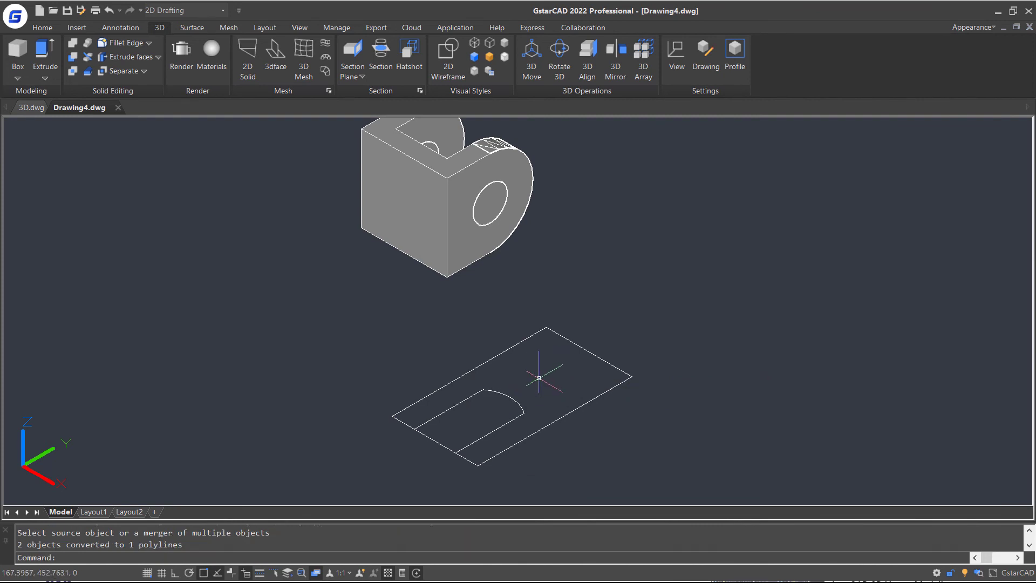
# Extrude the arched slot polyline to a height of 5
pyautogui.click(41, 52)
pyautogui.click(499, 394)
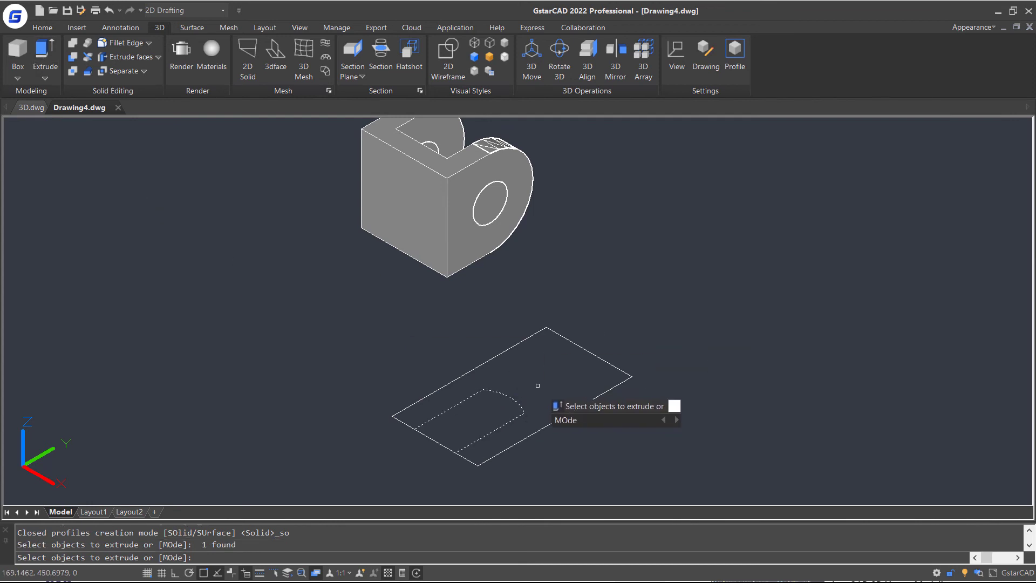
pyautogui.press('Return')
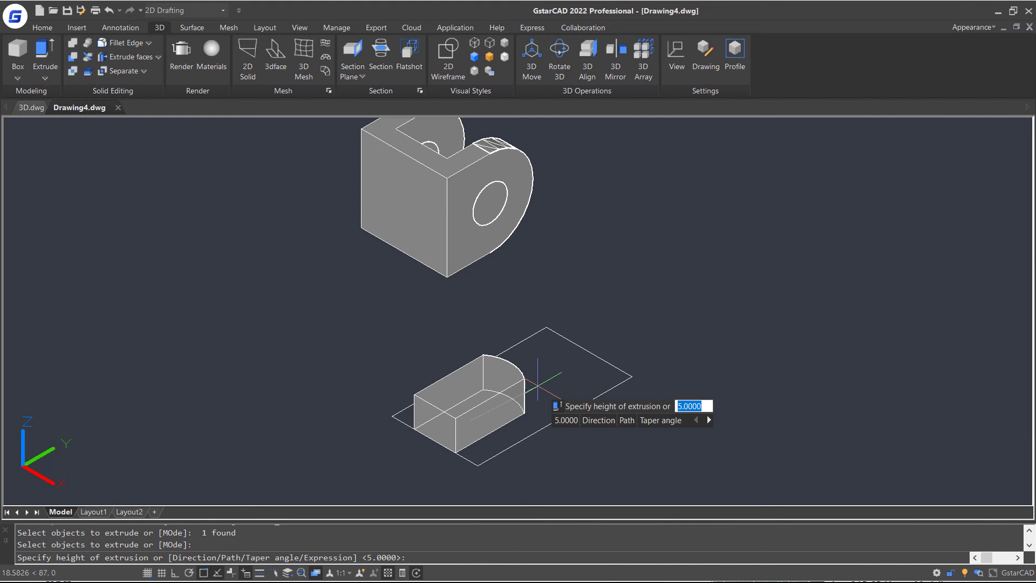
pyautogui.write(' 5')
pyautogui.press('Return')
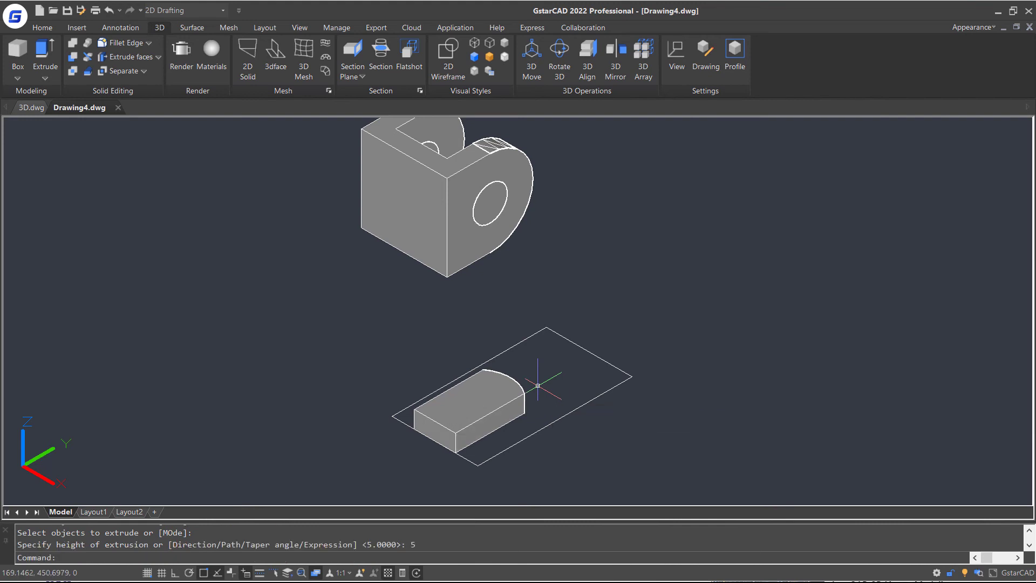
# Extrude the outer plate rectangle to a thickness of 5
pyautogui.press('Return')
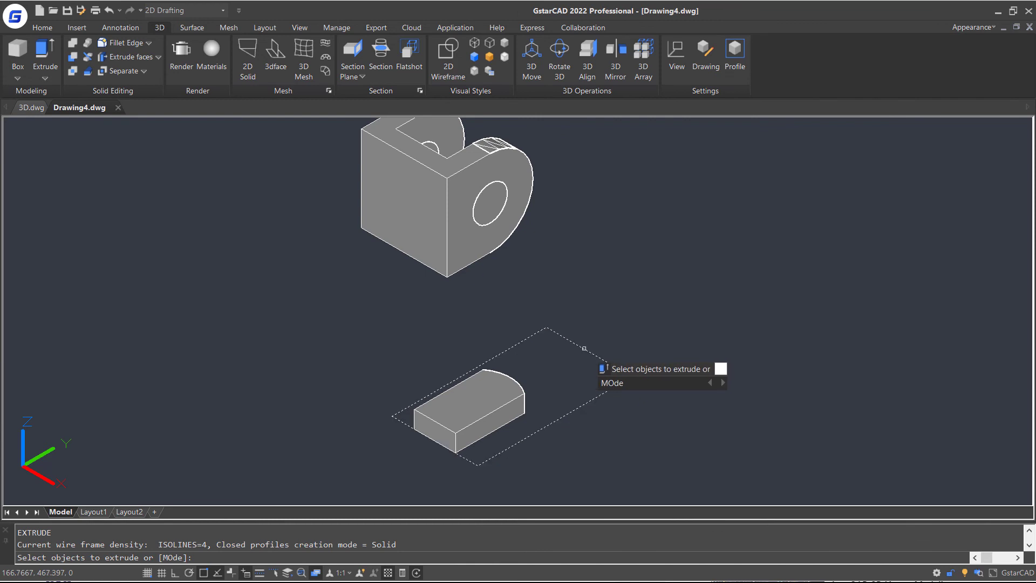
pyautogui.click(584, 349)
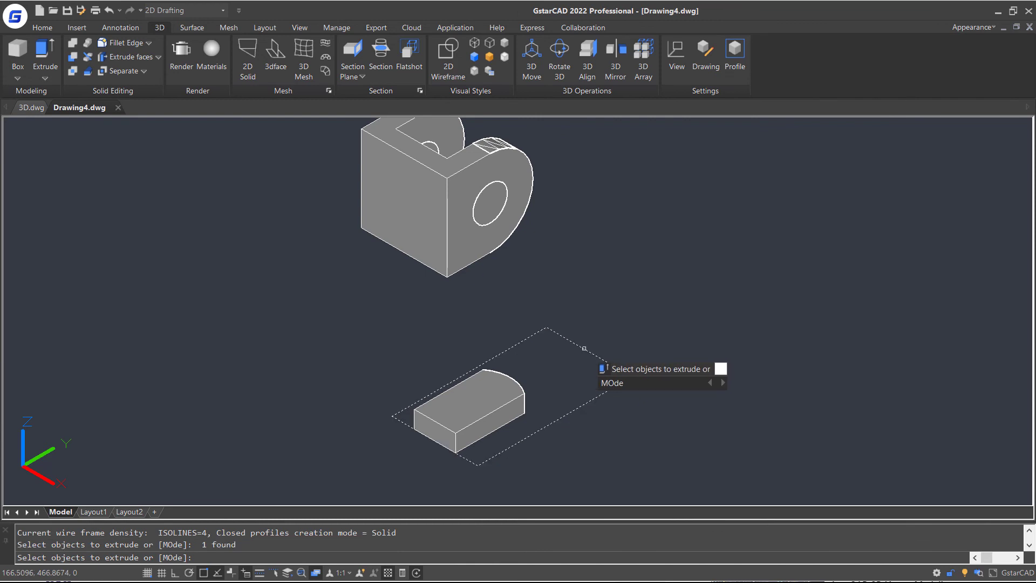
pyautogui.press('Return')
pyautogui.write('5')
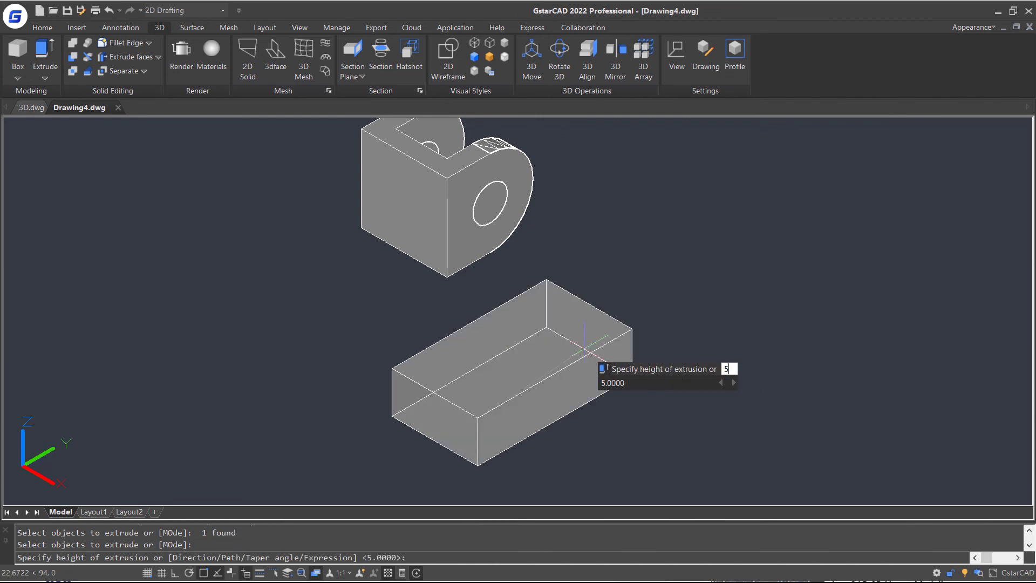
pyautogui.press('Return')
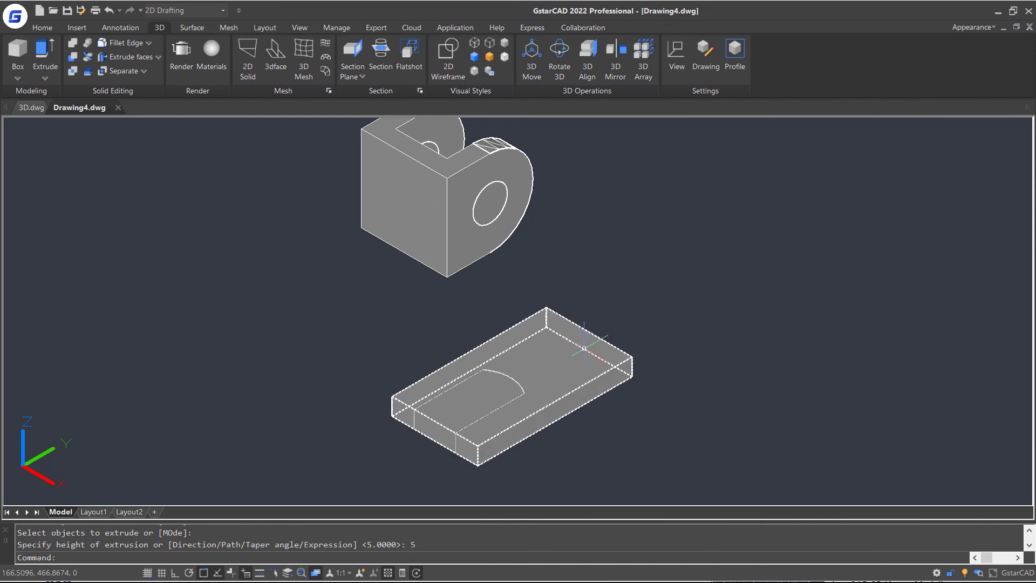